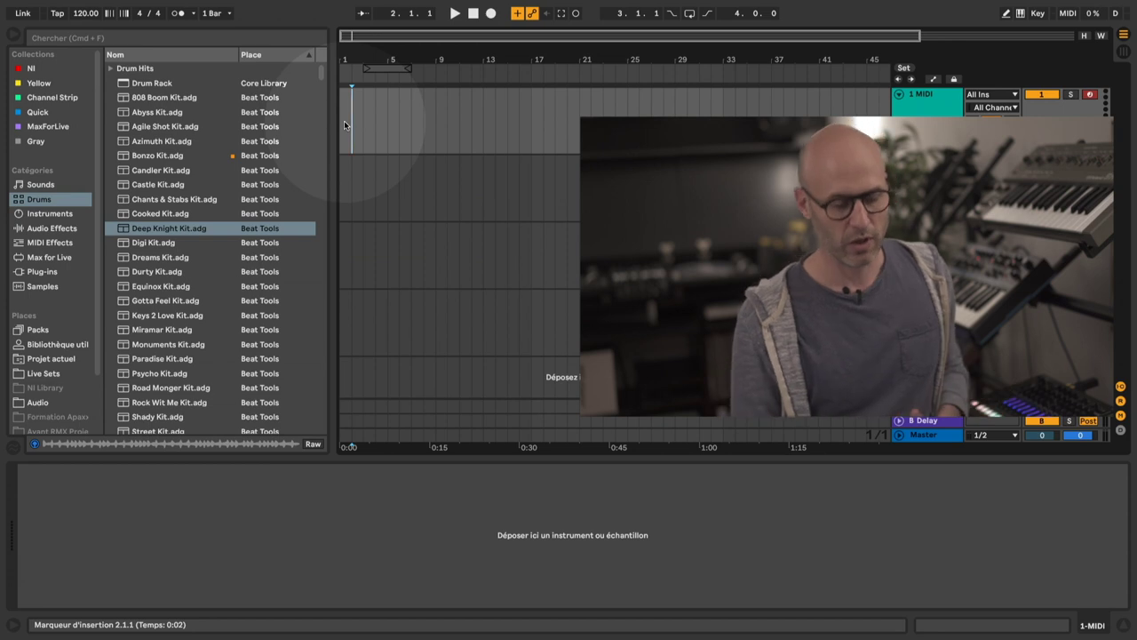
# Add a locator to the arrangement timeline and place it at the very start, at bar 1.
pyautogui.click(473, 14)
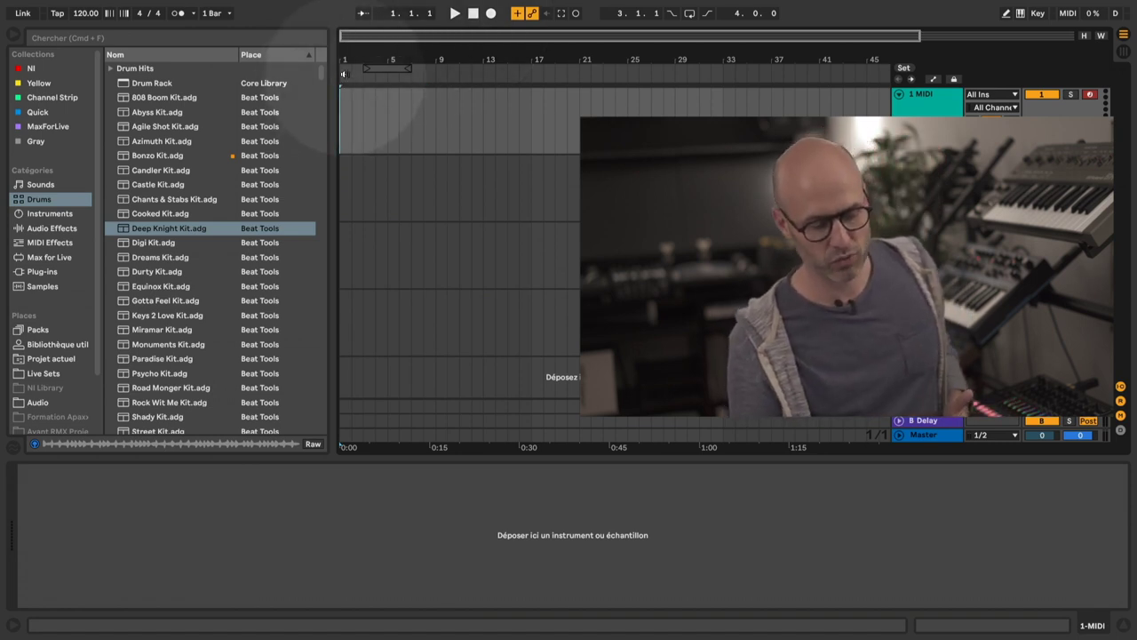
pyautogui.rightClick(343, 74)
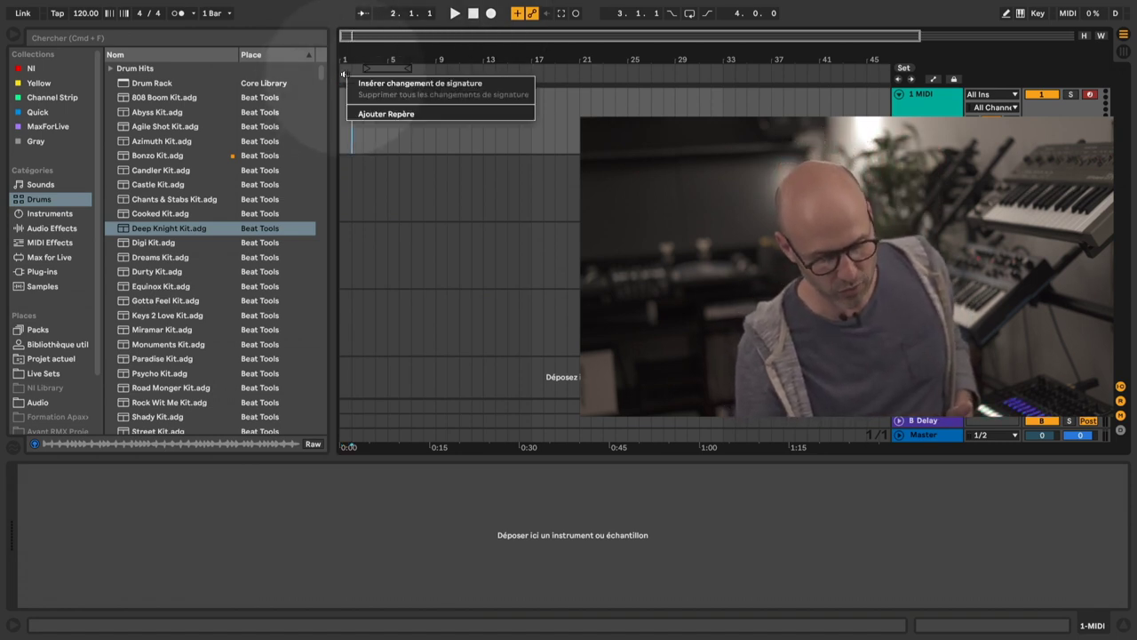
pyautogui.click(367, 114)
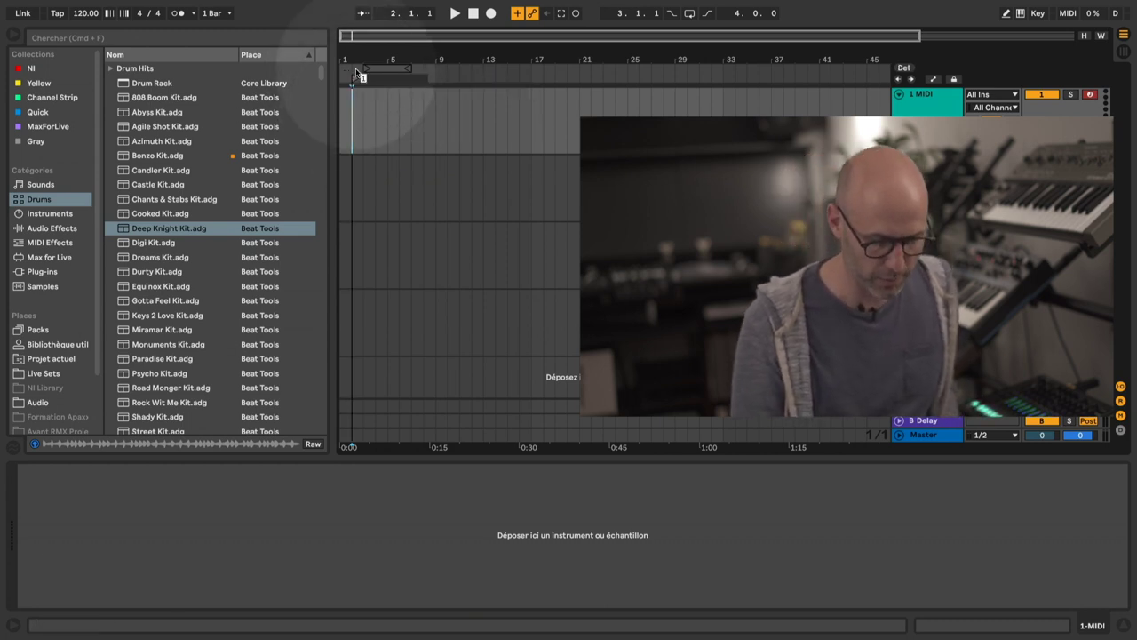
pyautogui.moveTo(356, 81); pyautogui.dragTo(343, 81)
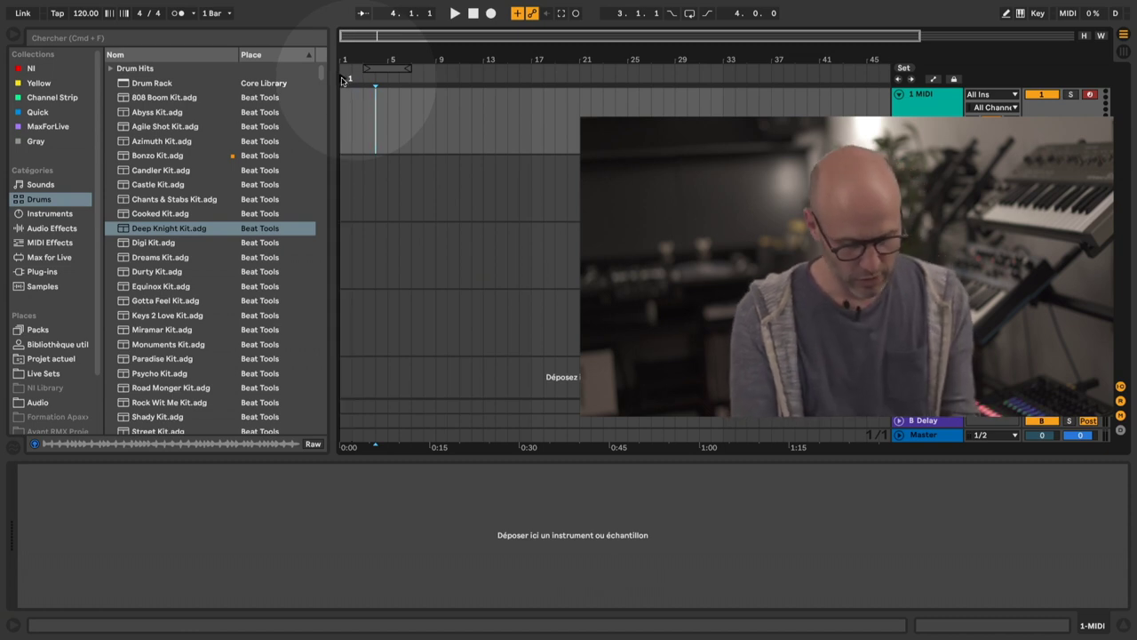
# Map the locator at bar 1 to the @ key in key mapping mode and leave the mode.
pyautogui.click(1037, 13)
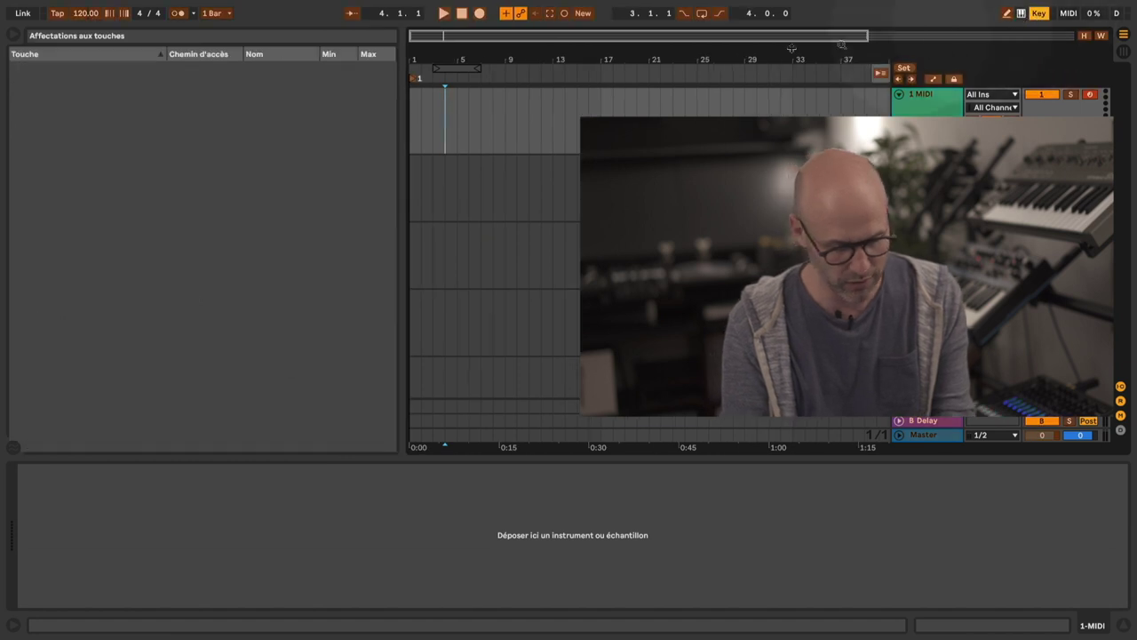
pyautogui.click(413, 79)
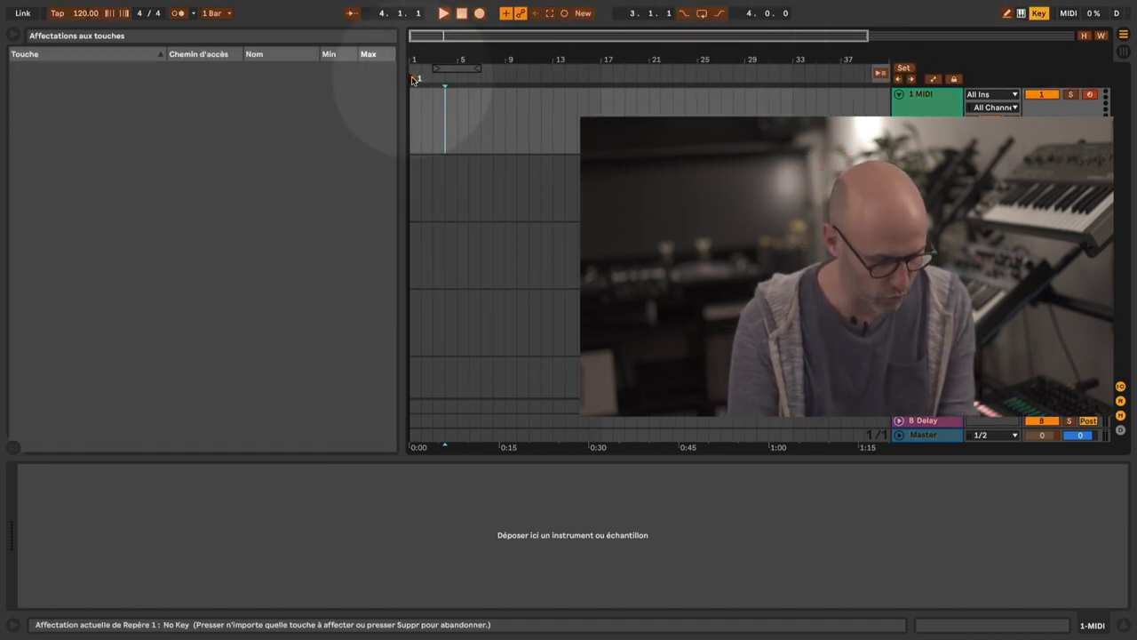
pyautogui.click(217, 204)
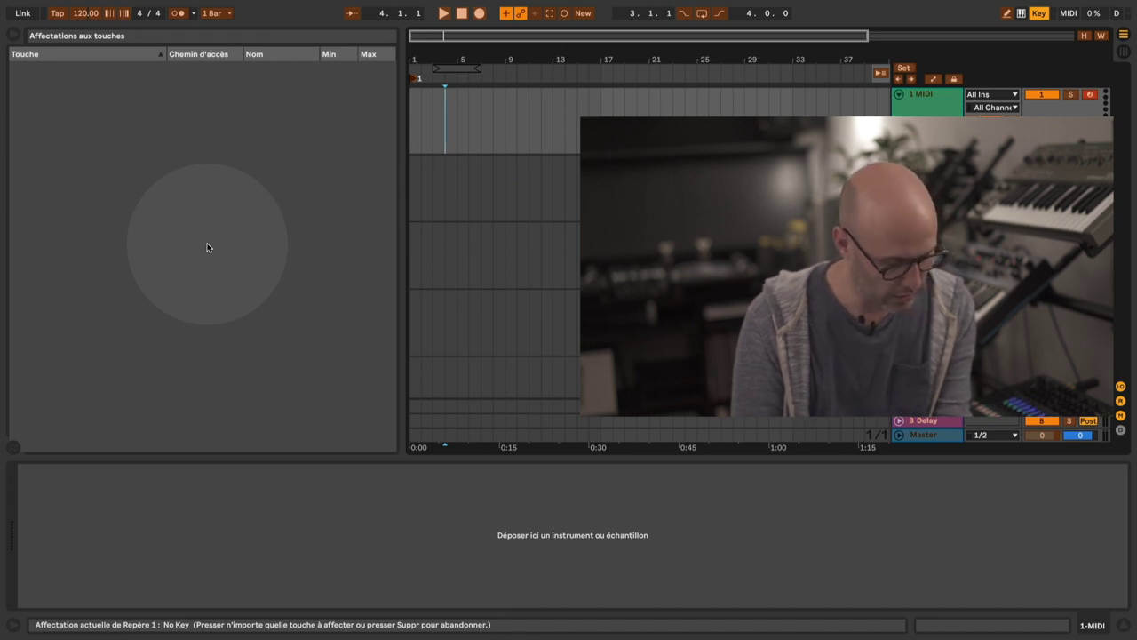
pyautogui.press('@')
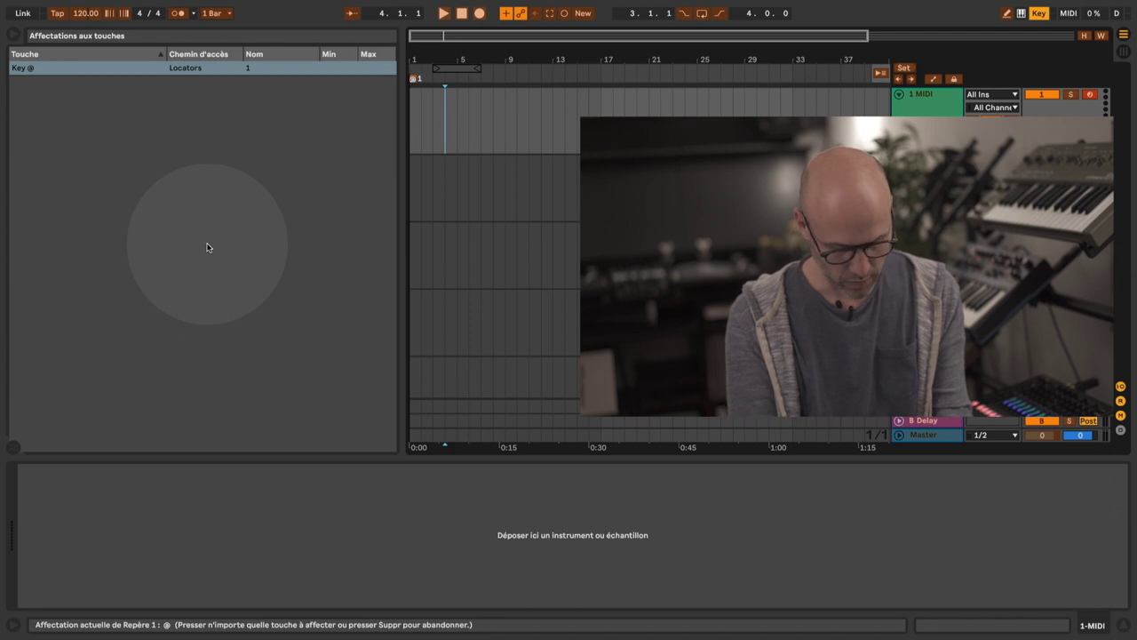
pyautogui.press('super+k')
# Test the @ mapping by starting playback at bar 16 and jumping back to the first locator.
pyautogui.click(520, 191)
pyautogui.press('space')
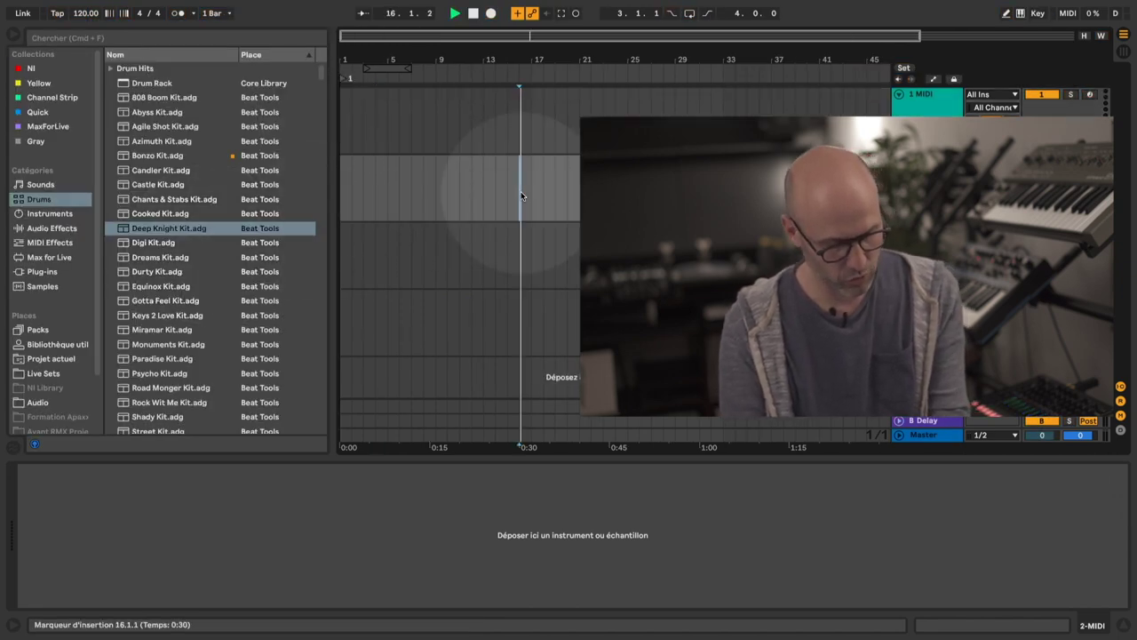
pyautogui.press('@')
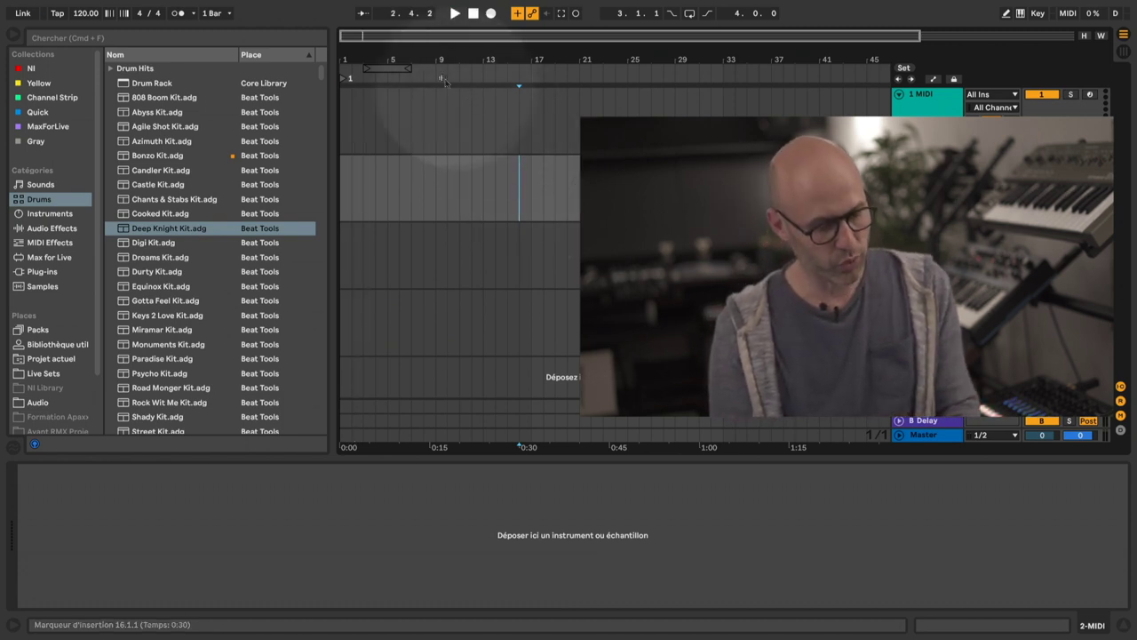
# Add a second locator at bar 9 and map it to the & key.
pyautogui.rightClick(438, 76)
pyautogui.click(462, 110)
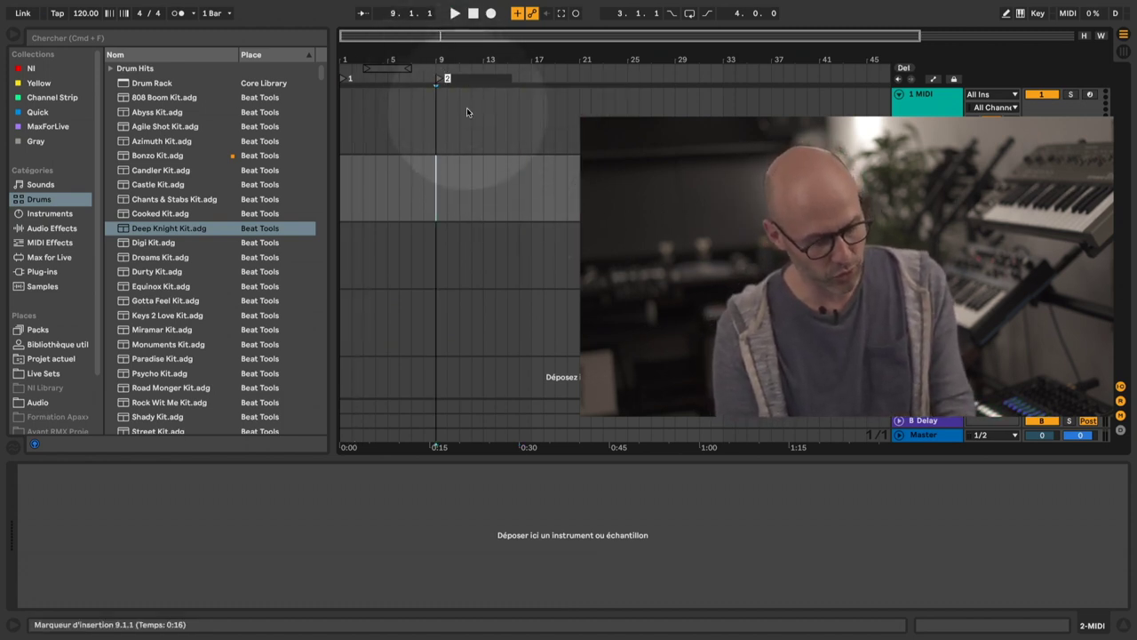
pyautogui.press('super+k')
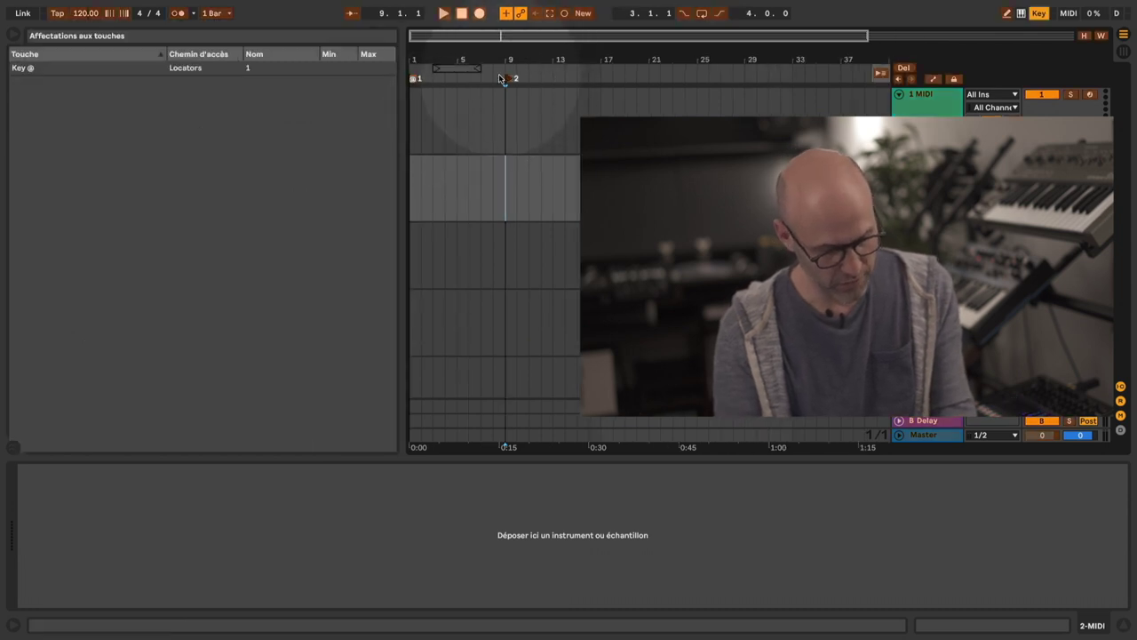
pyautogui.press('&')
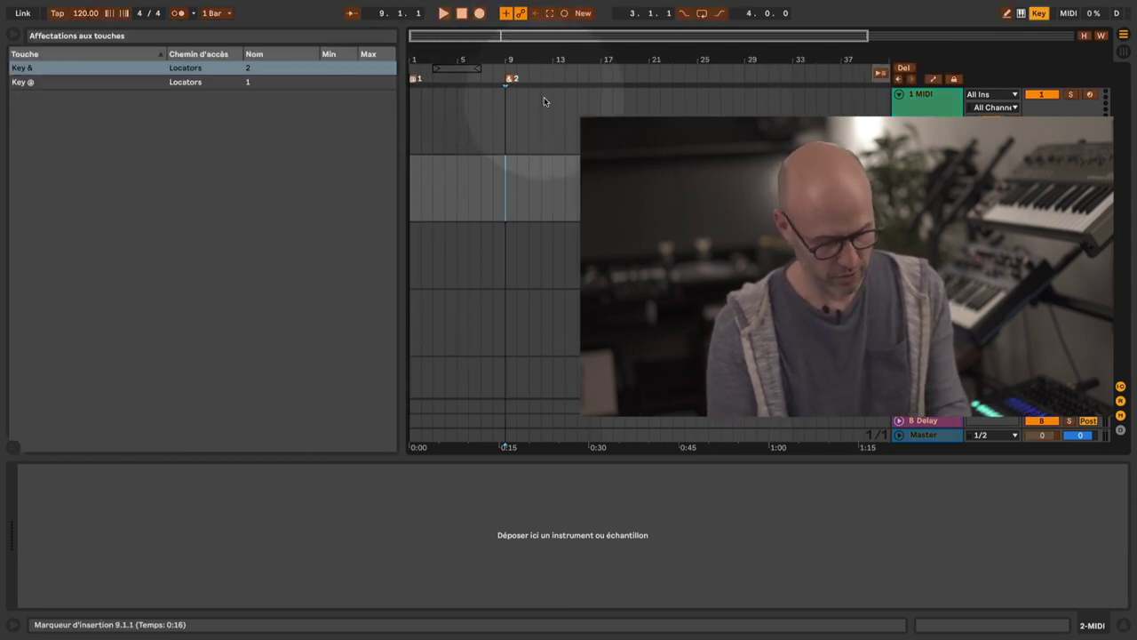
pyautogui.press('super+k')
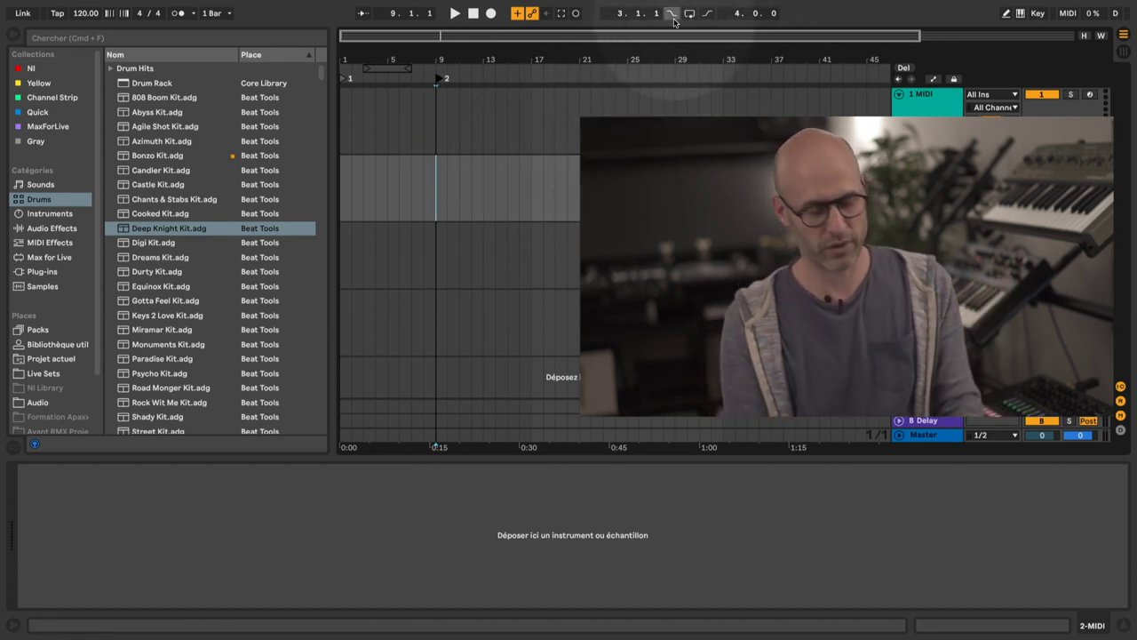
# Loop the eight bars from 17 to 25 and map the loop on/off switch to the l key.
pyautogui.moveTo(533, 133); pyautogui.dragTo(627, 134)
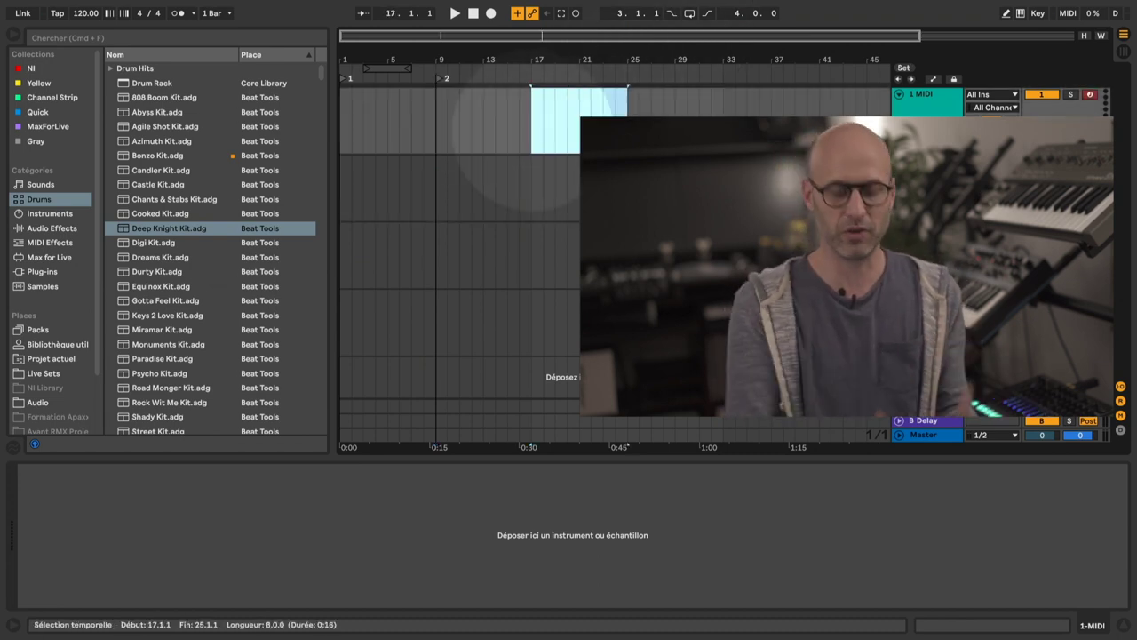
pyautogui.press('super+l')
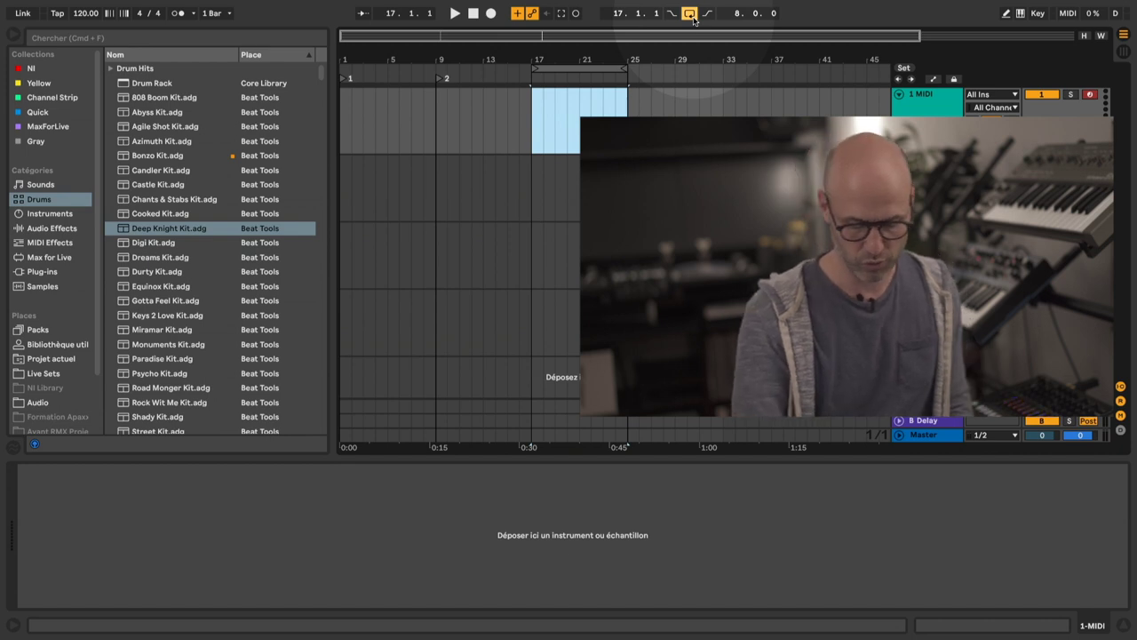
pyautogui.press('super+k')
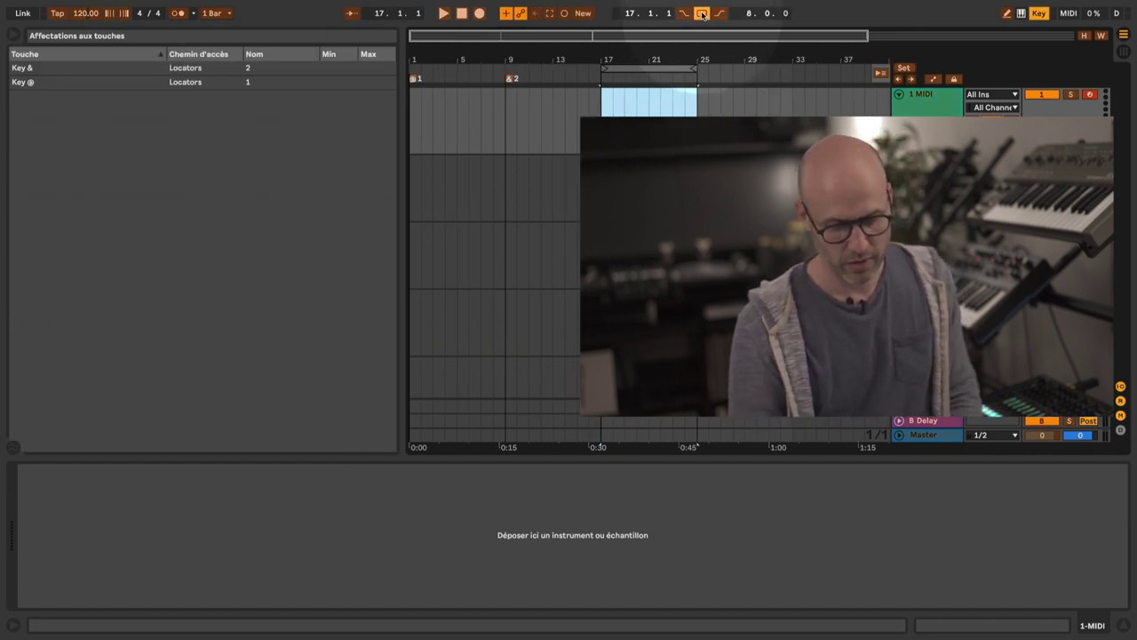
pyautogui.click(702, 14)
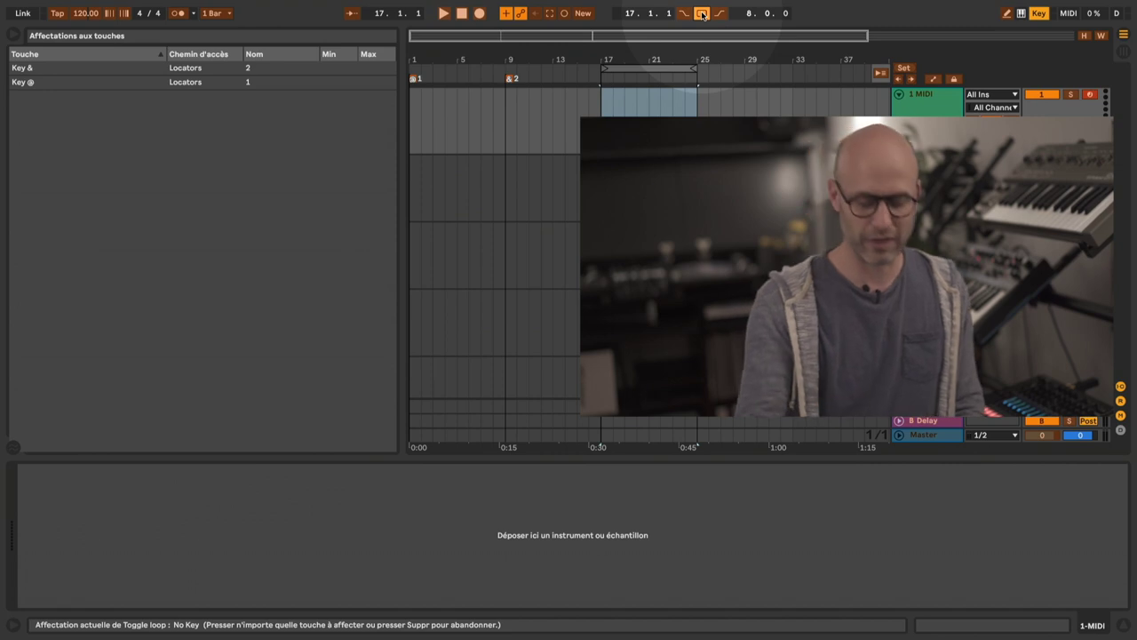
pyautogui.press('l')
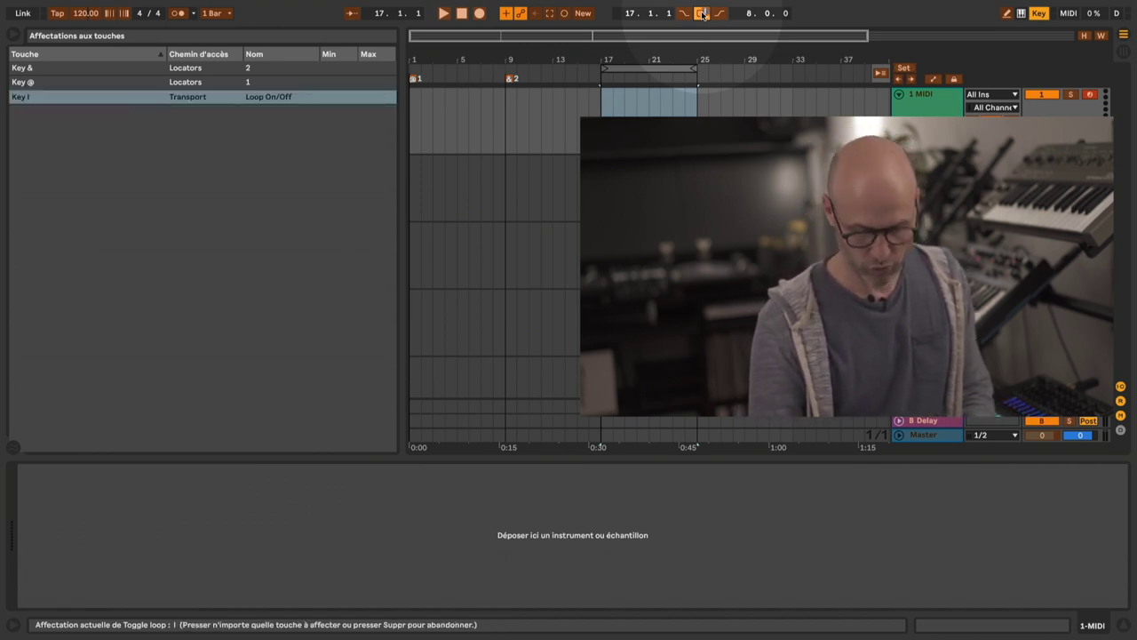
pyautogui.press('super+k')
# Test the l mapping by toggling the loop, leave looping off, and place the insert marker at bar 20.
pyautogui.press('l')
pyautogui.press('l')
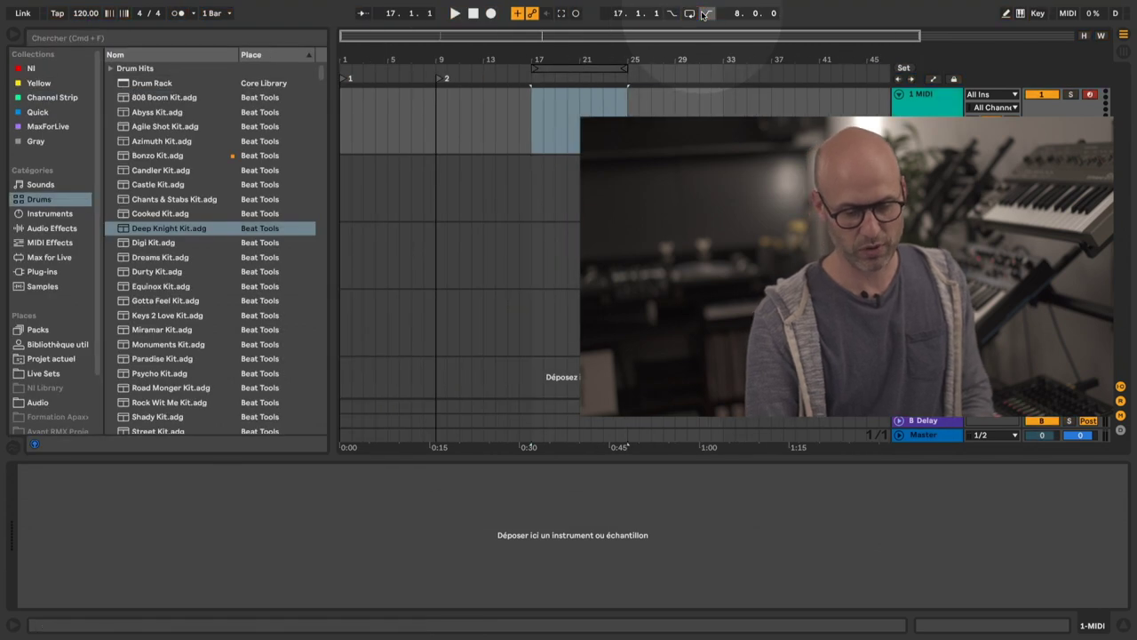
pyautogui.press('l')
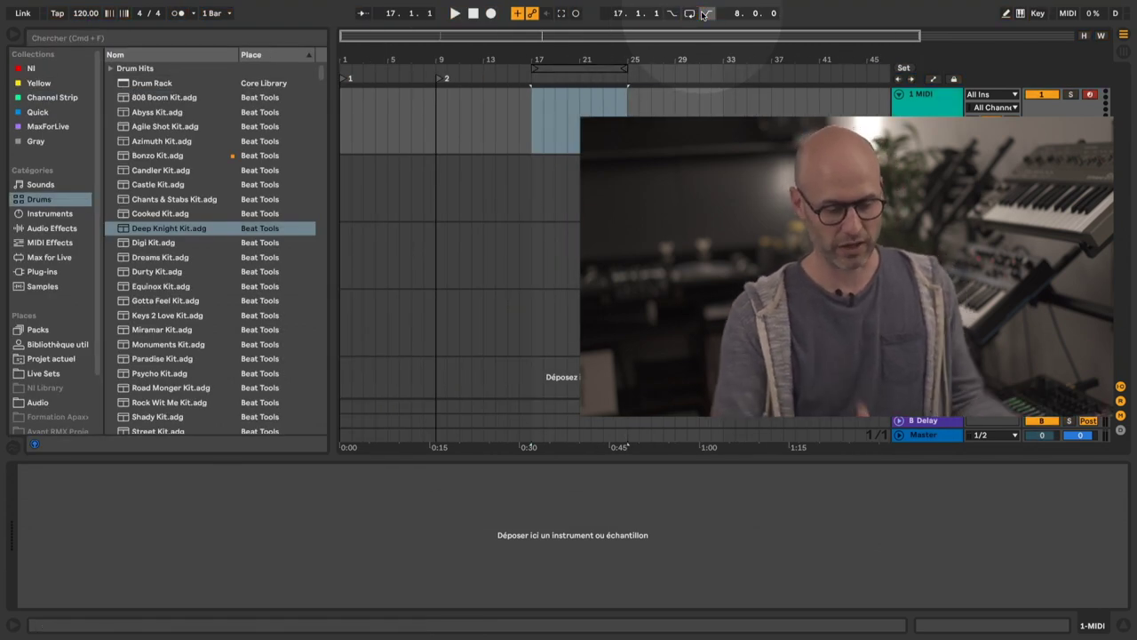
pyautogui.click(569, 164)
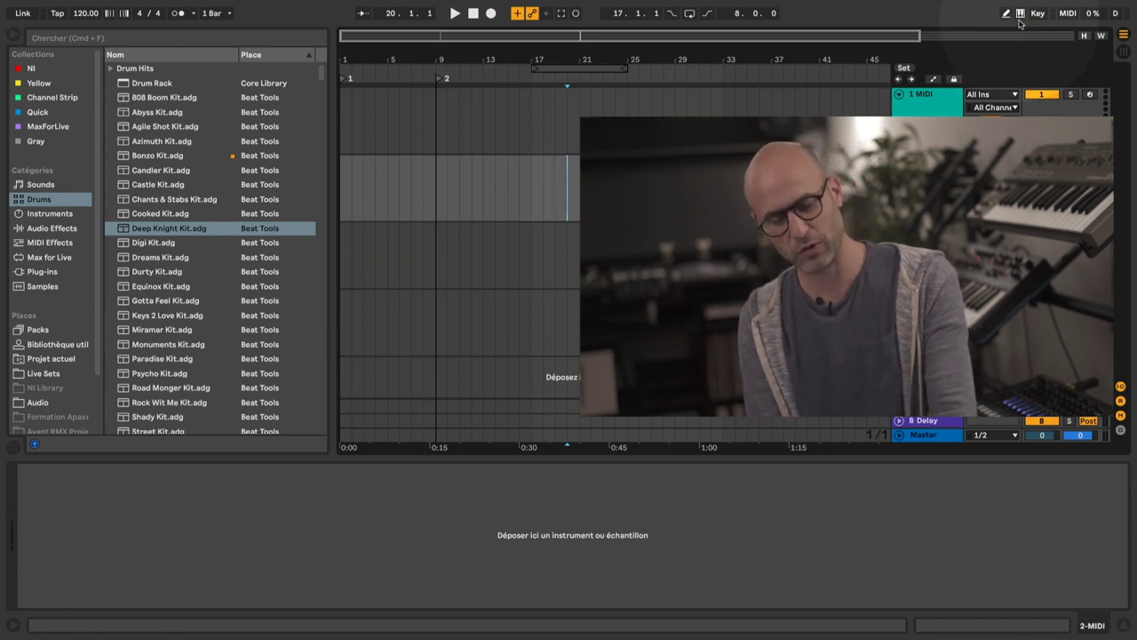
# Map the metronome on/off switch to the n key and leave key mapping mode.
pyautogui.click(1019, 23)
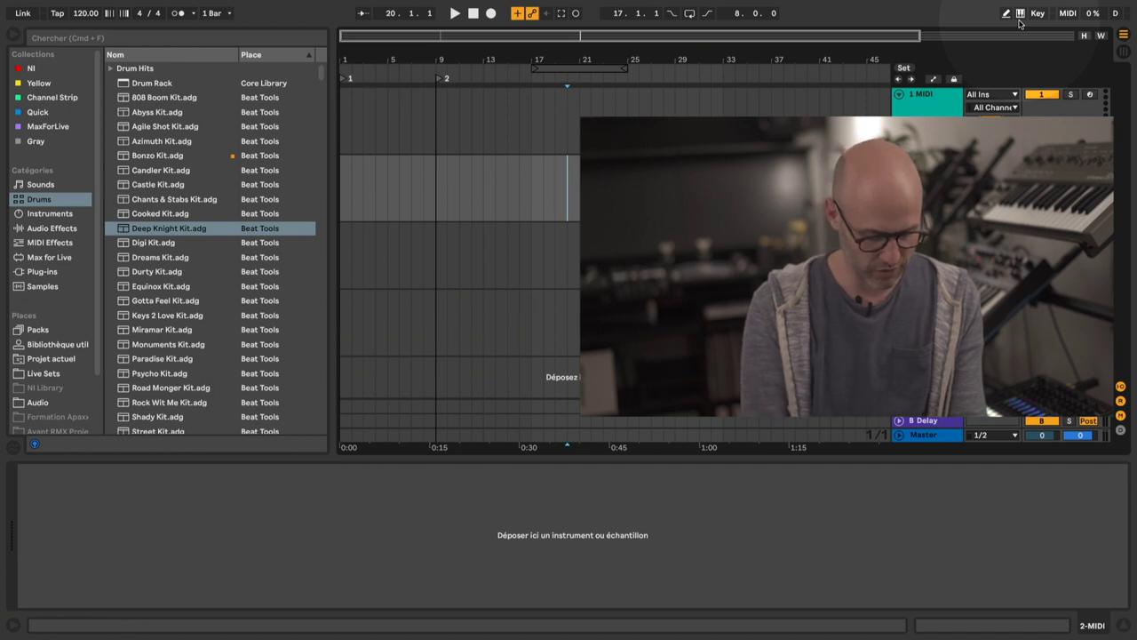
pyautogui.click(1038, 13)
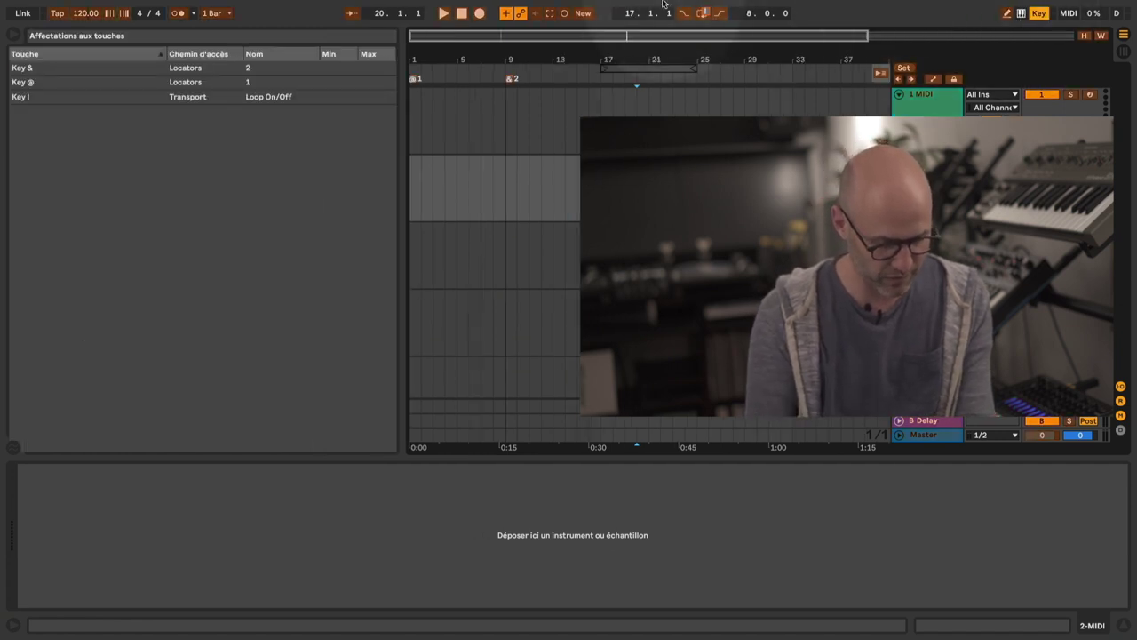
pyautogui.click(176, 15)
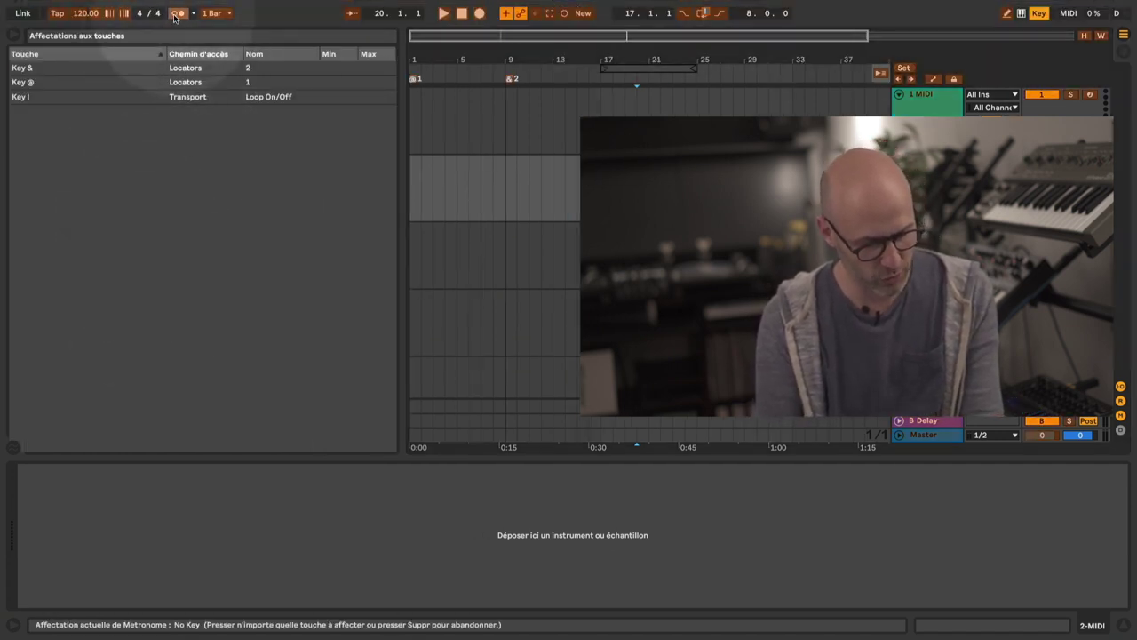
pyautogui.press('n')
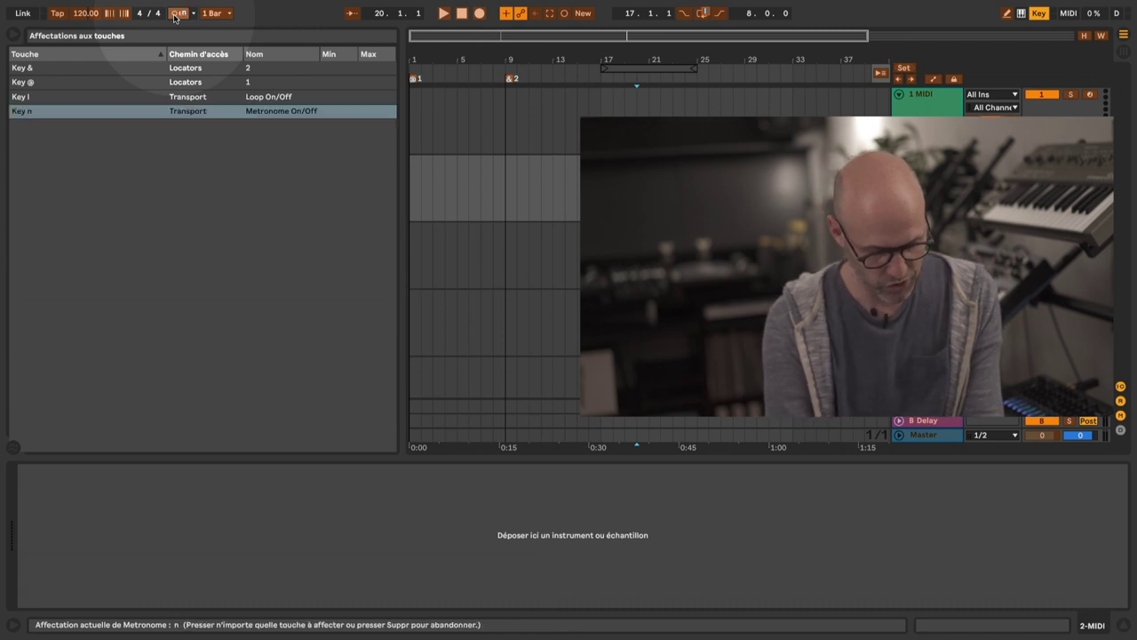
pyautogui.click(261, 141)
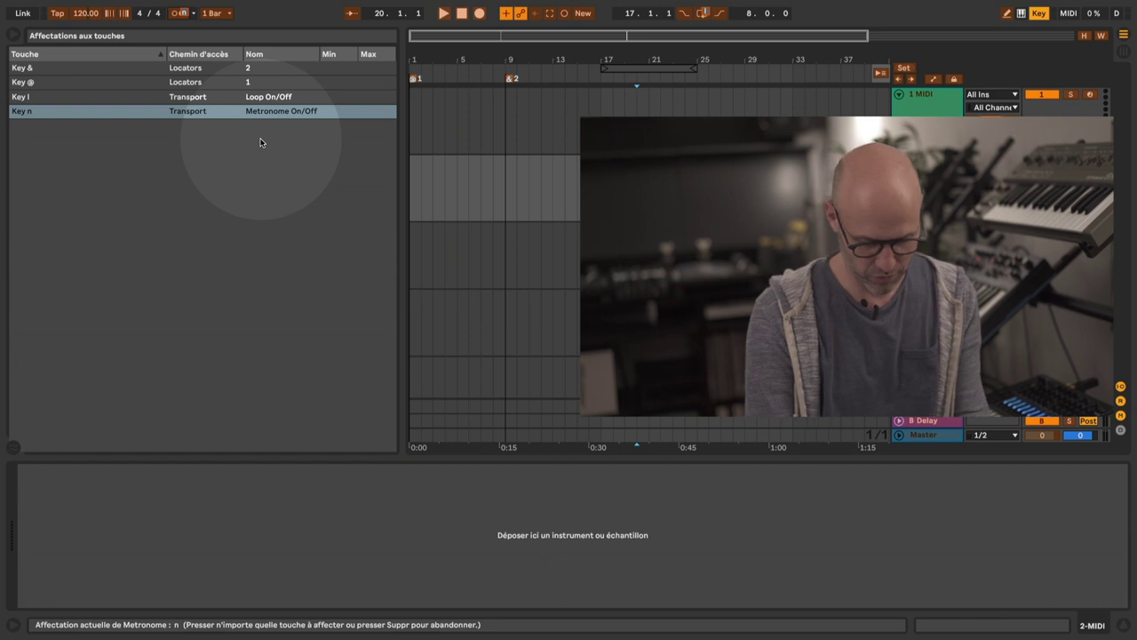
pyautogui.press('super+k')
pyautogui.click(475, 191)
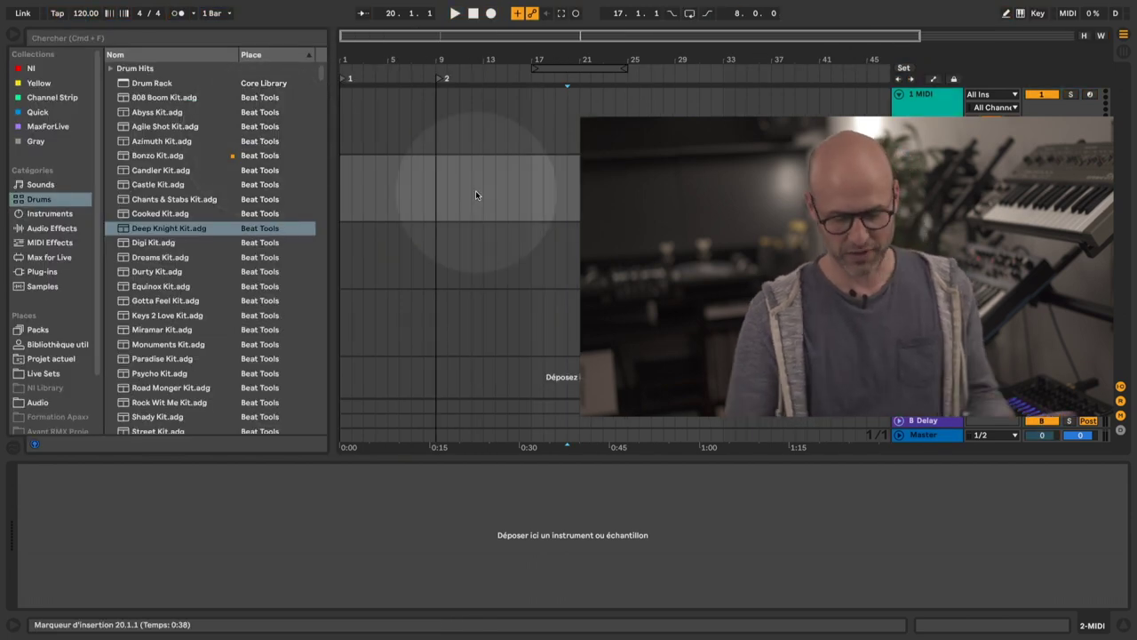
# Add the Limiter audio effect to the Master track.
pyautogui.click(947, 437)
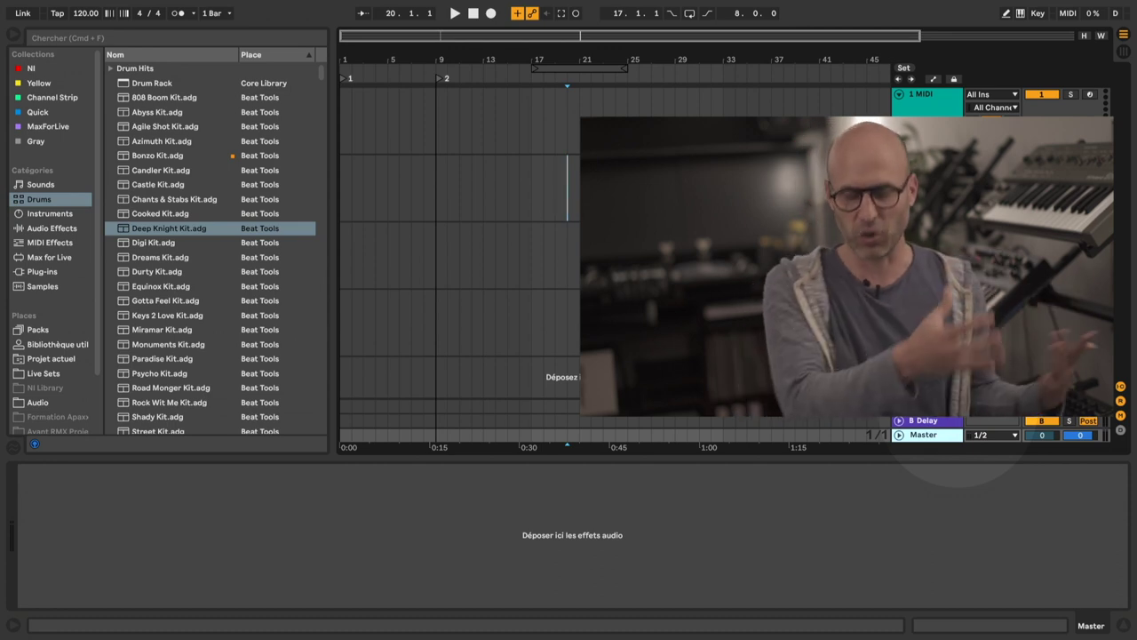
pyautogui.click(934, 436)
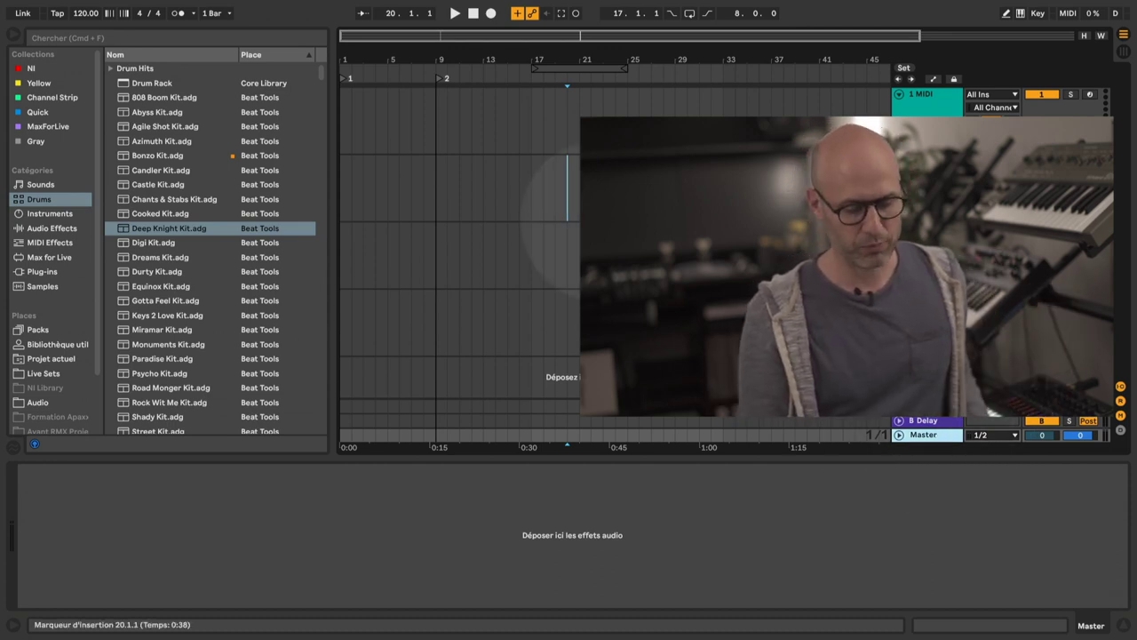
pyautogui.click(55, 229)
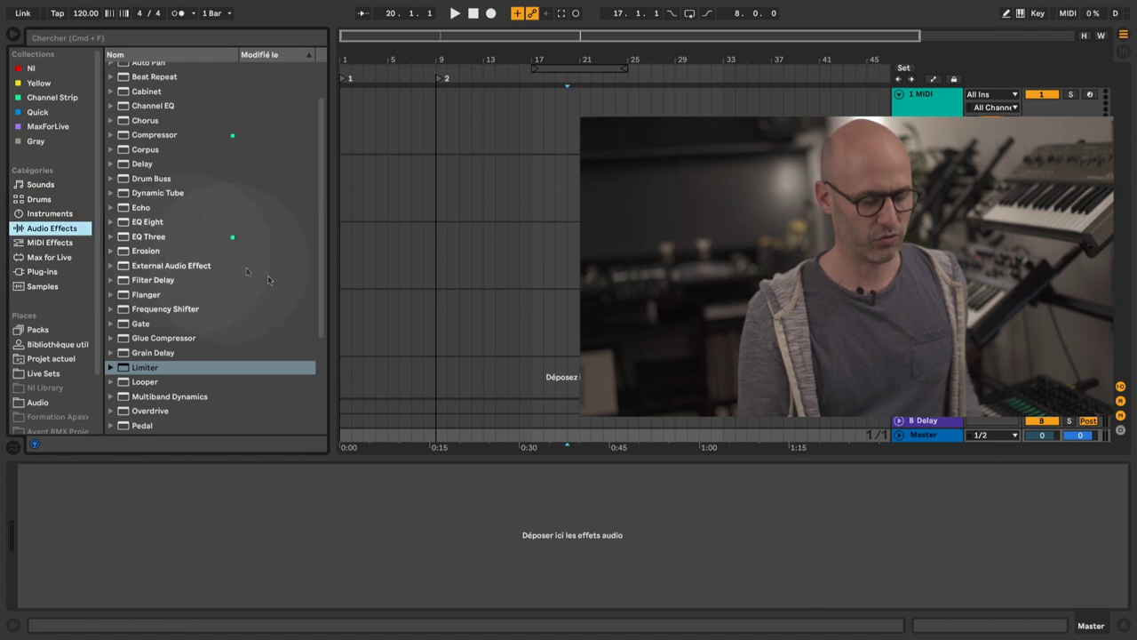
pyautogui.doubleClick(124, 368)
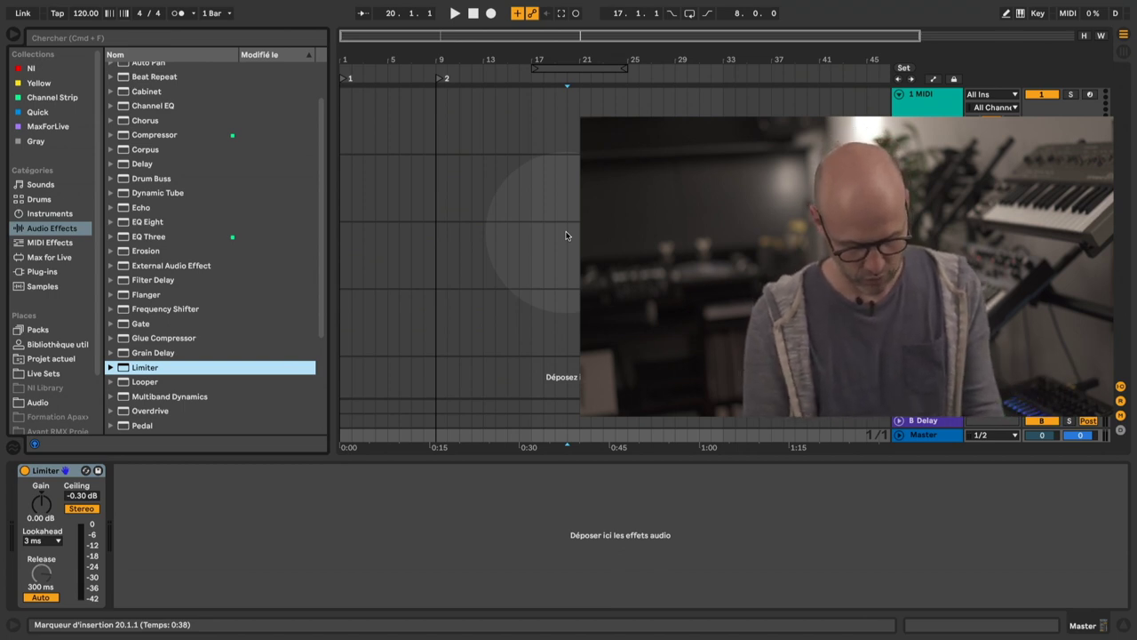
# Save the current set as the default set in the preferences, replacing the existing default.
pyautogui.press('super+comma')
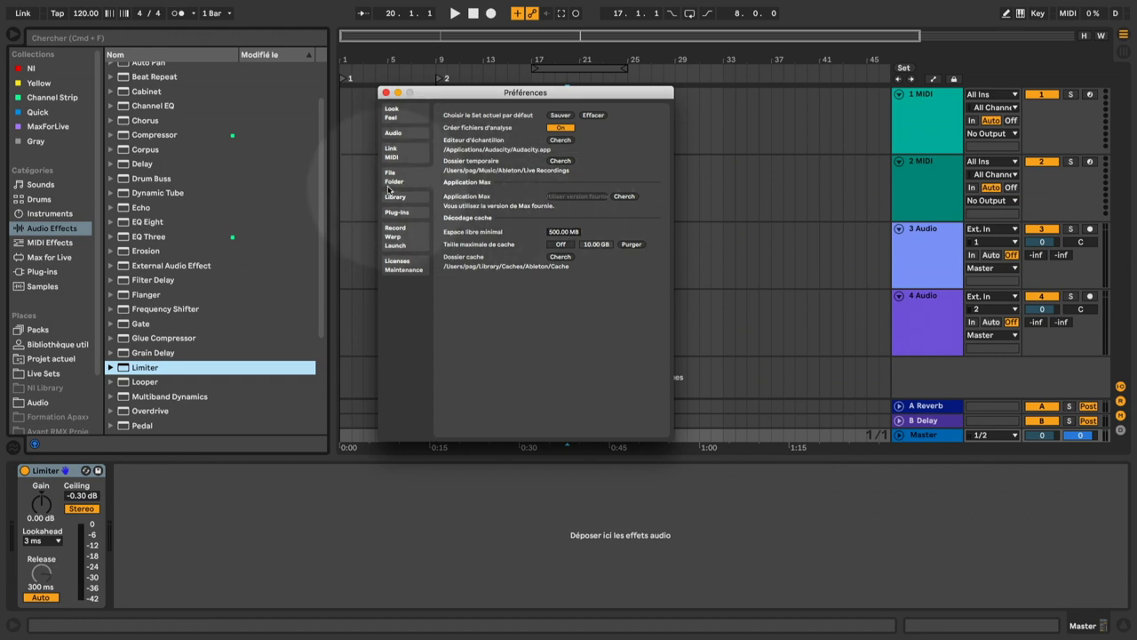
pyautogui.click(562, 117)
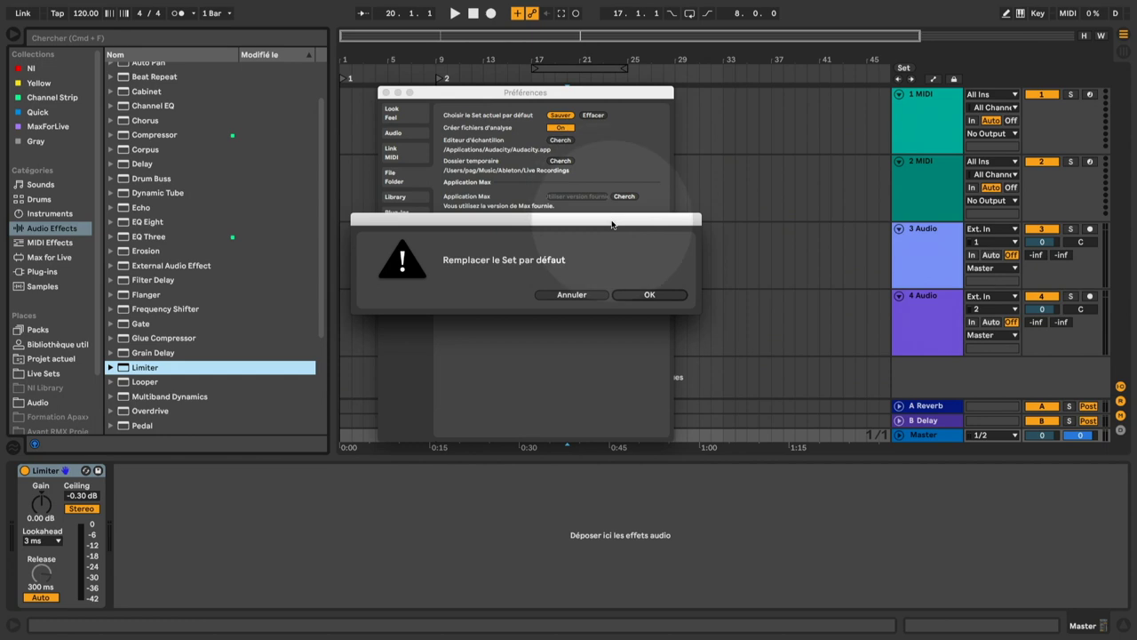
pyautogui.click(641, 297)
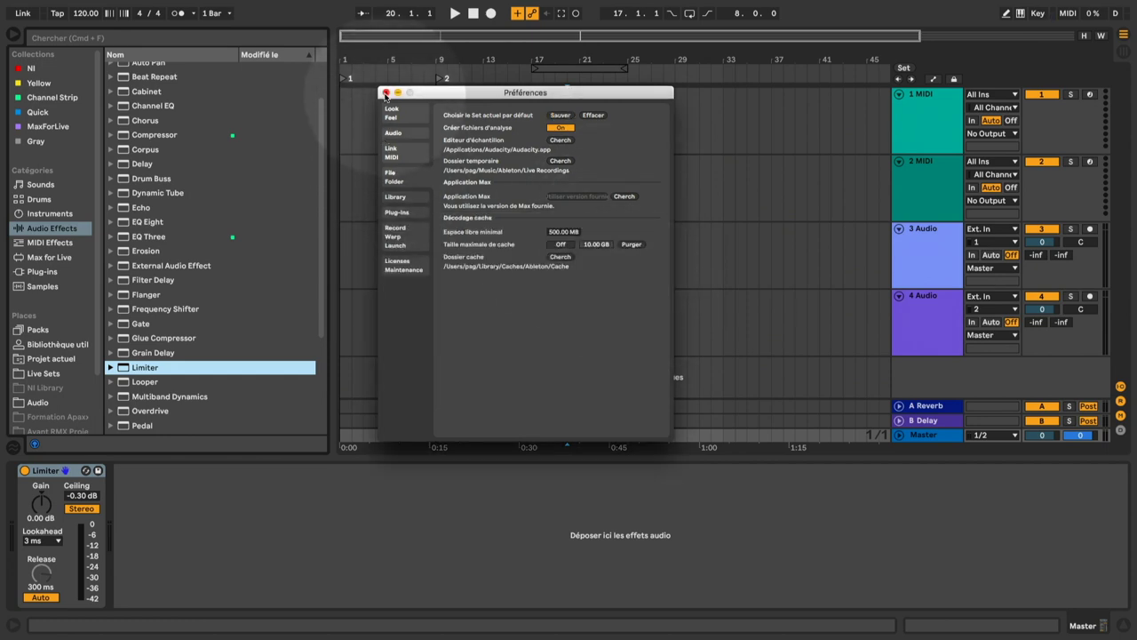
# Close the preferences and create a folder named Template in the user library.
pyautogui.click(385, 93)
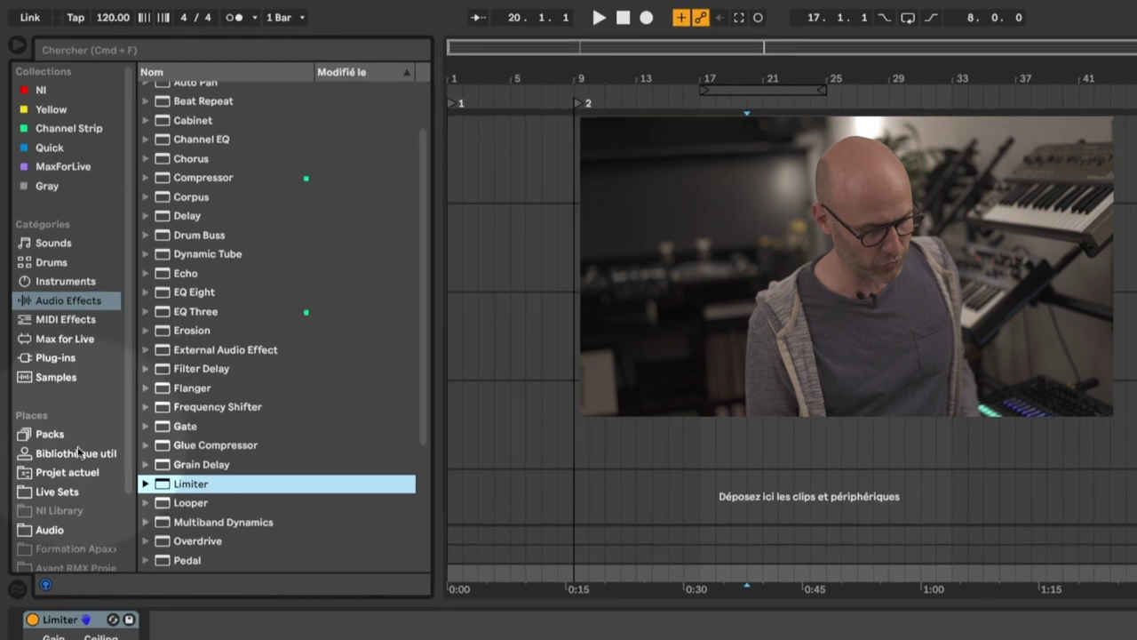
pyautogui.click(65, 396)
pyautogui.click(227, 509)
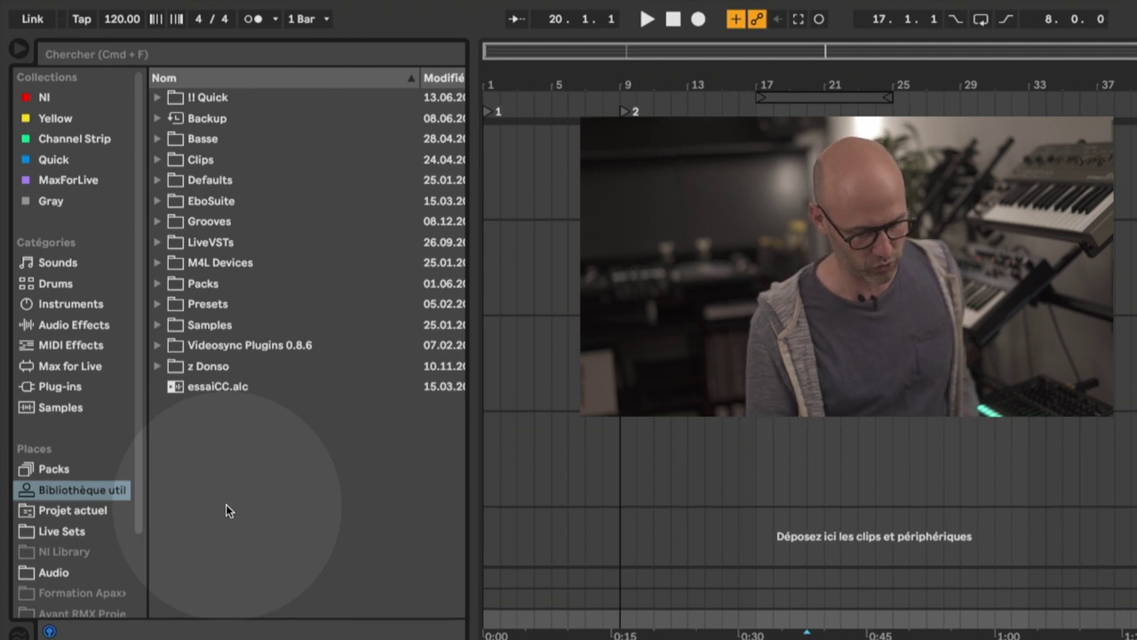
pyautogui.rightClick(225, 505)
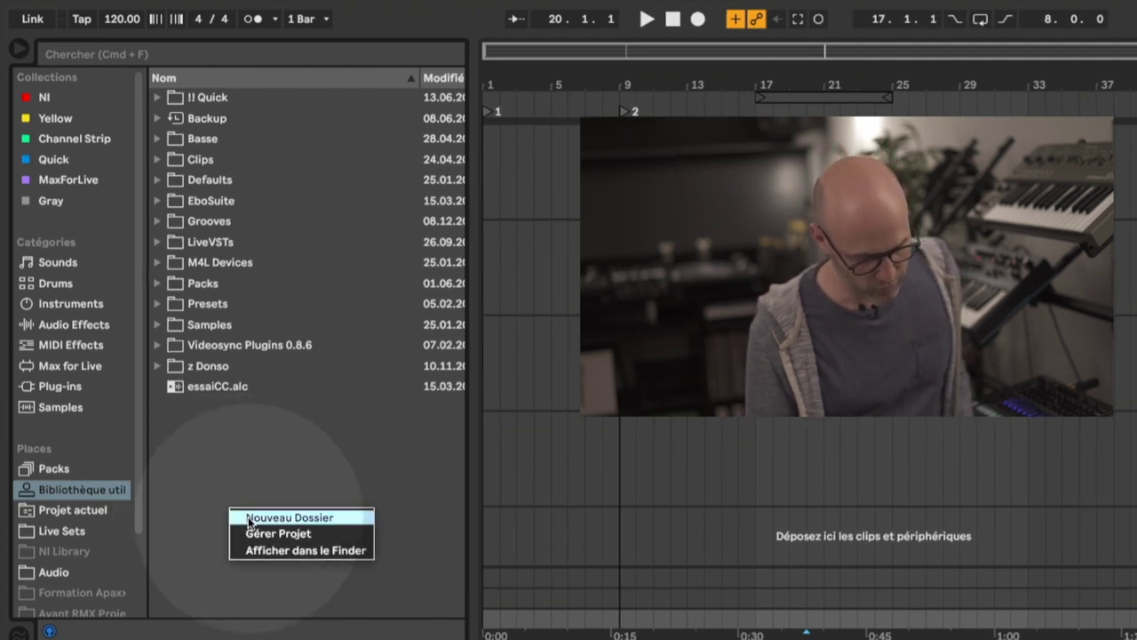
pyautogui.click(248, 517)
pyautogui.write('T')
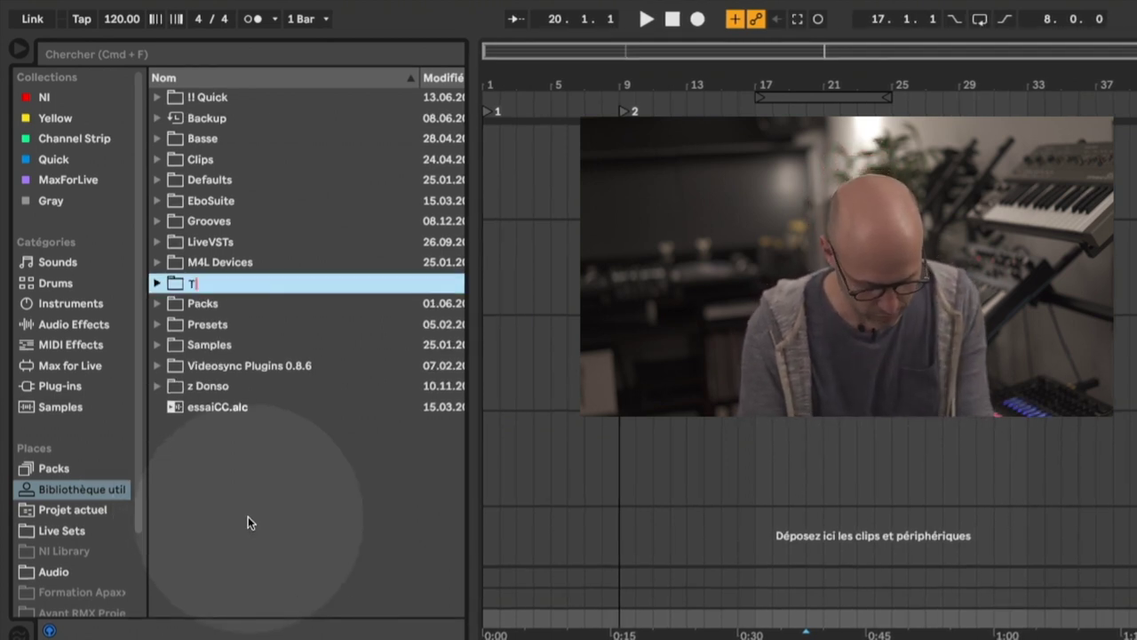
pyautogui.write('emplate')
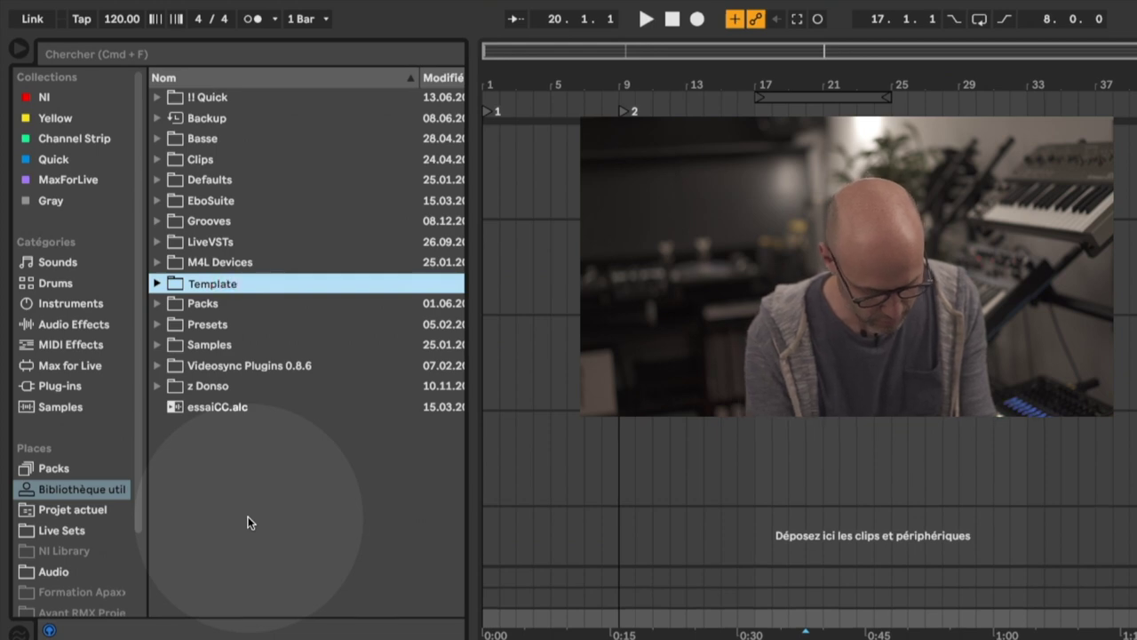
pyautogui.press('Return')
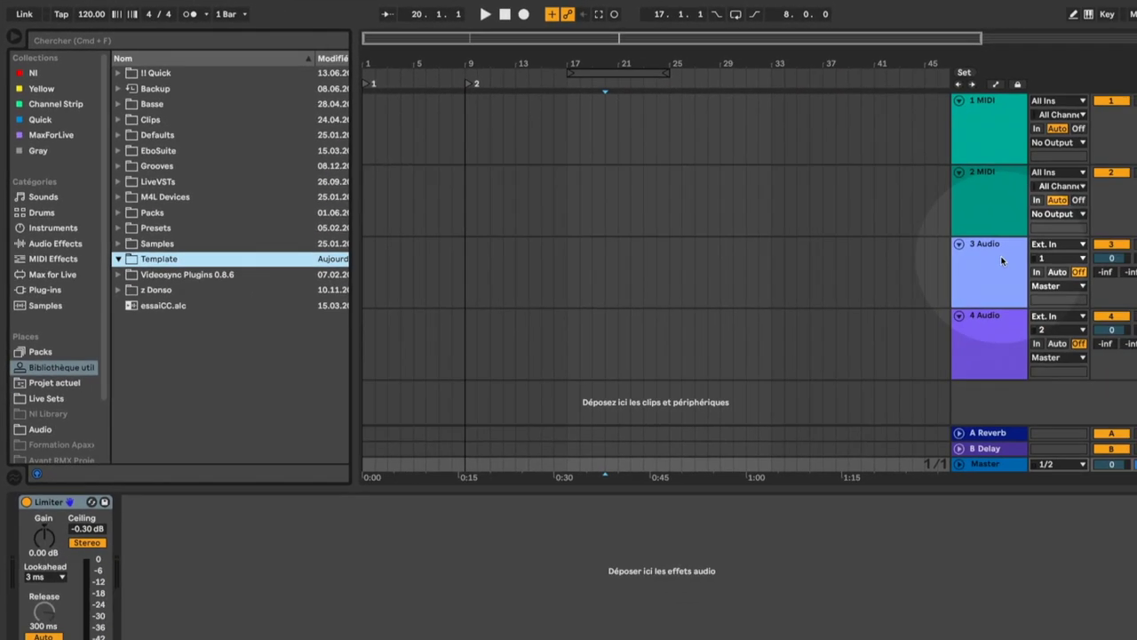
# Rename the first audio track as Guitare and the second audio track as Voix.
pyautogui.click(949, 249)
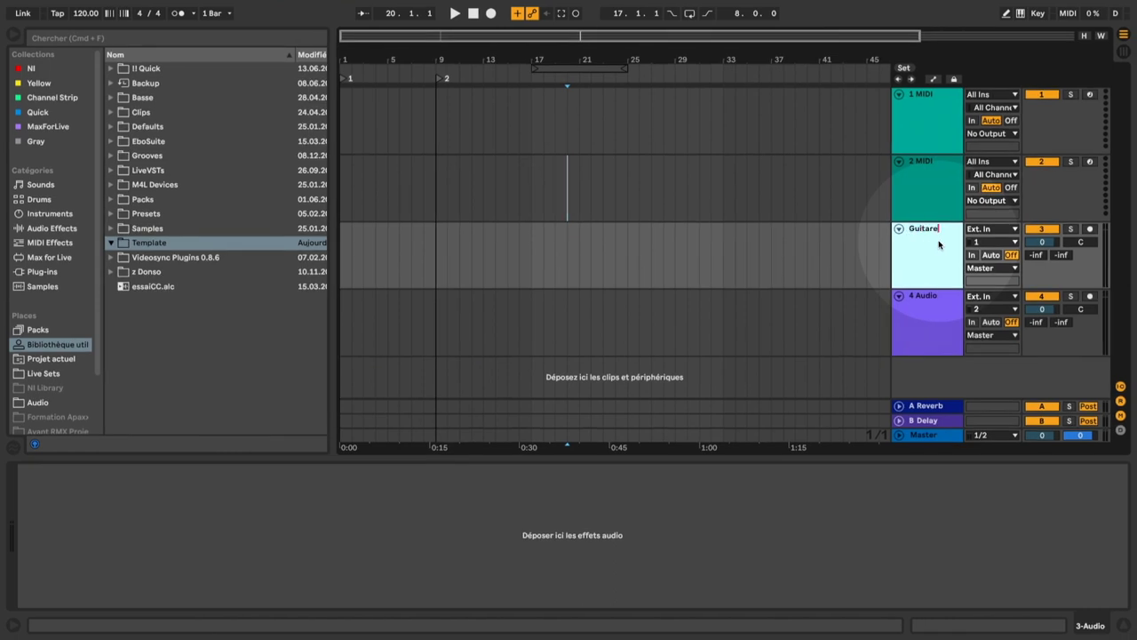
pyautogui.press('Tab')
pyautogui.write('Voix')
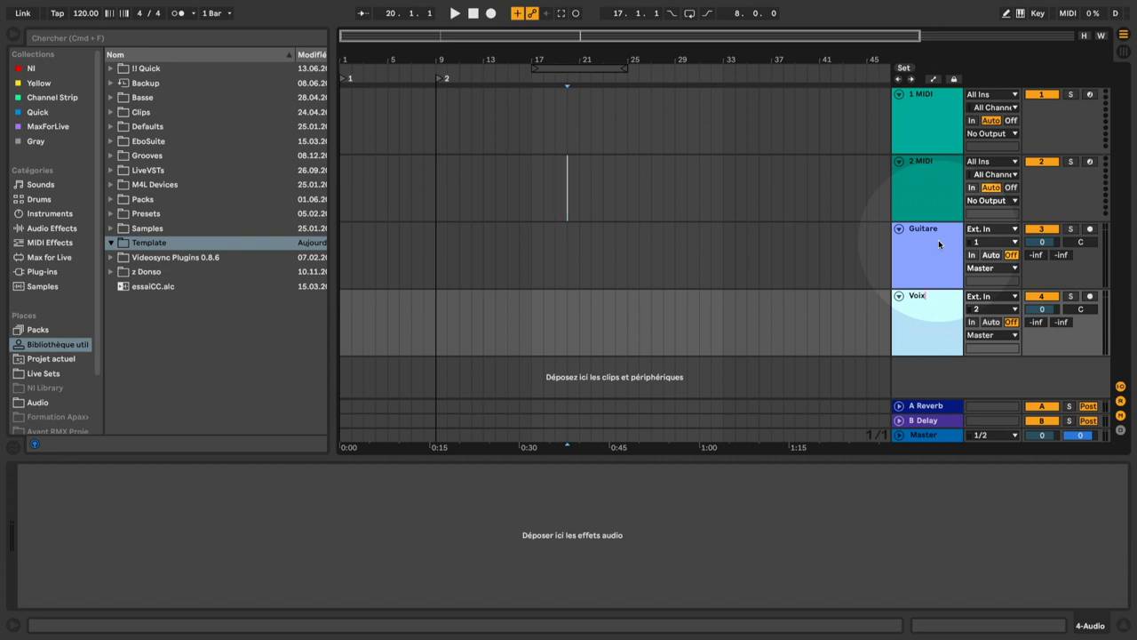
pyautogui.press('Return')
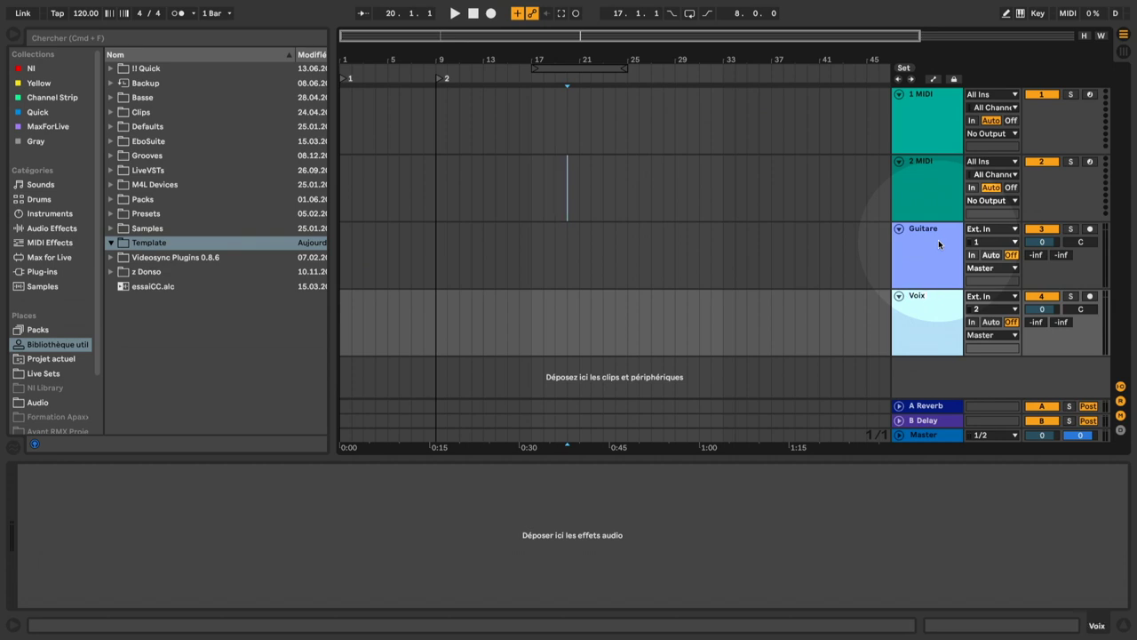
# Add the Compressor and EQ Eight audio effects to the Voix track.
pyautogui.click(39, 233)
pyautogui.doubleClick(135, 135)
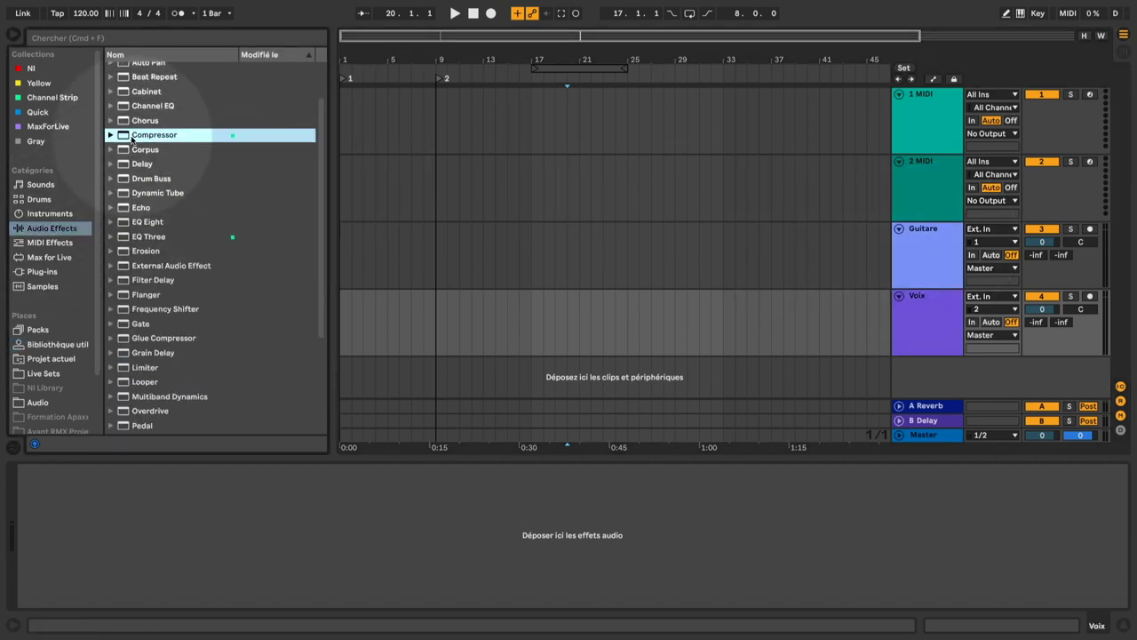
pyautogui.click(123, 223)
pyautogui.doubleClick(124, 222)
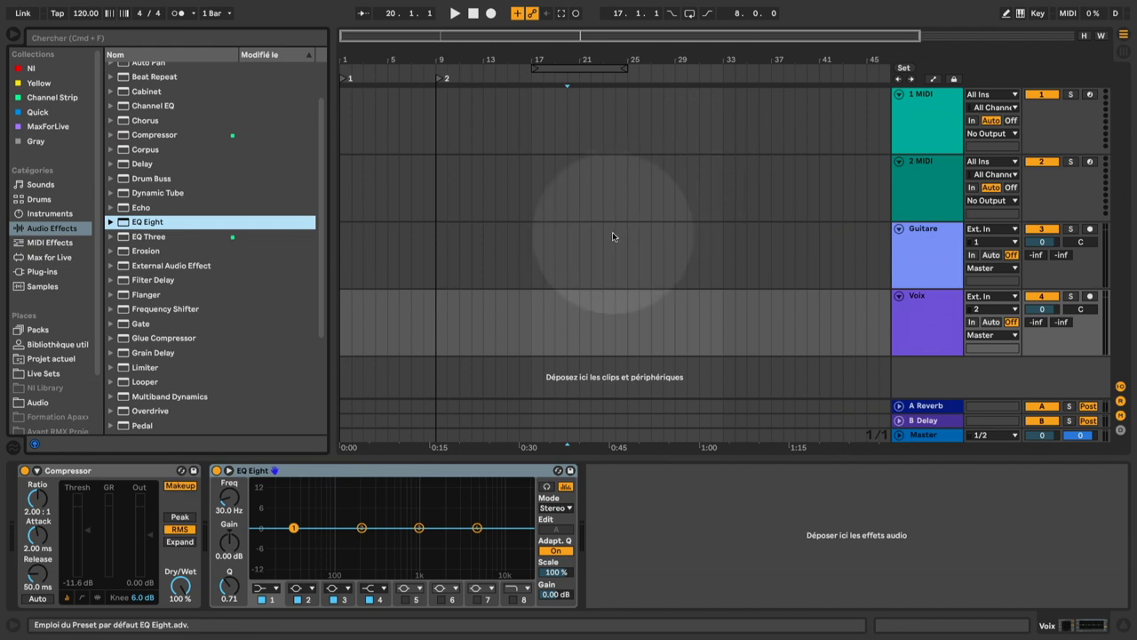
# Save the Live set as Template groupe in the Template folder of the User Library.
pyautogui.click(77, 6)
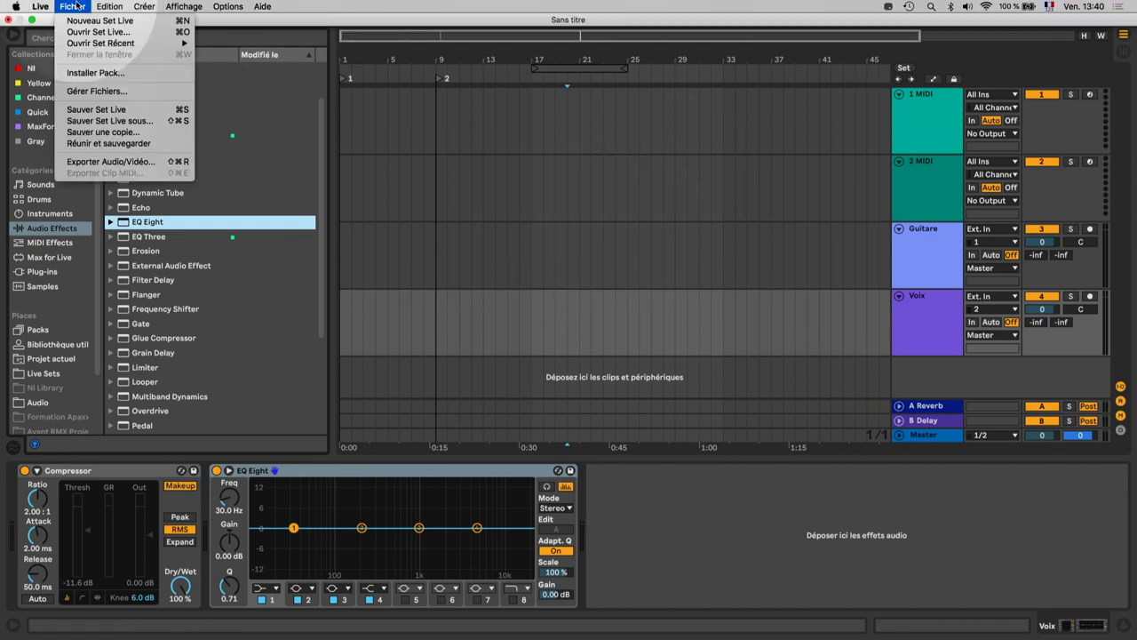
pyautogui.click(108, 120)
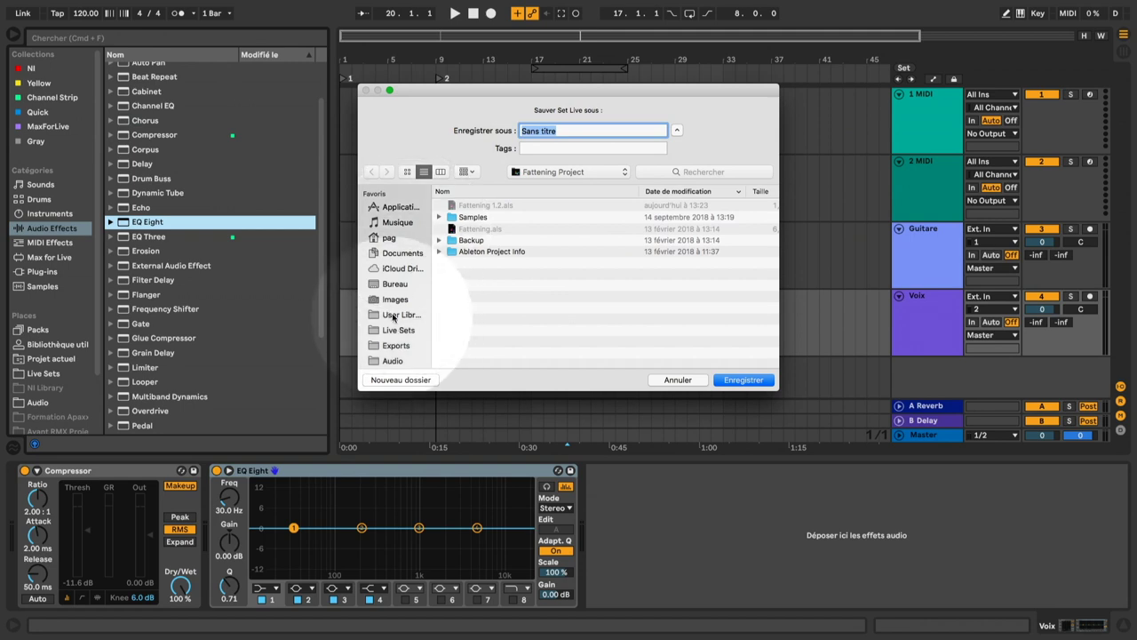
pyautogui.click(395, 316)
pyautogui.doubleClick(471, 206)
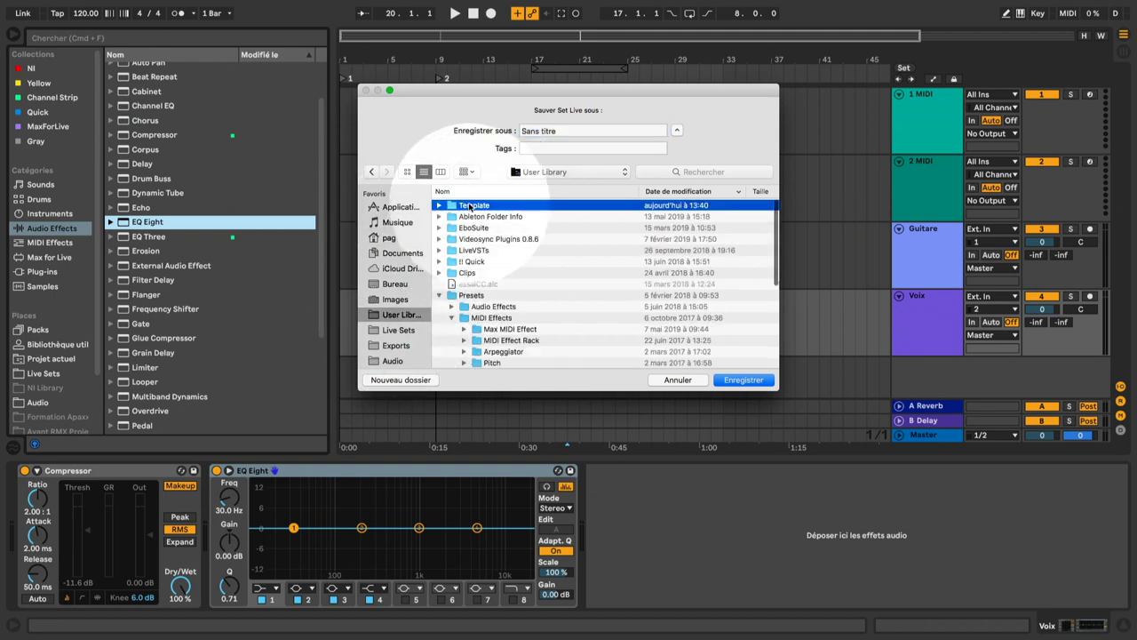
pyautogui.click(545, 134)
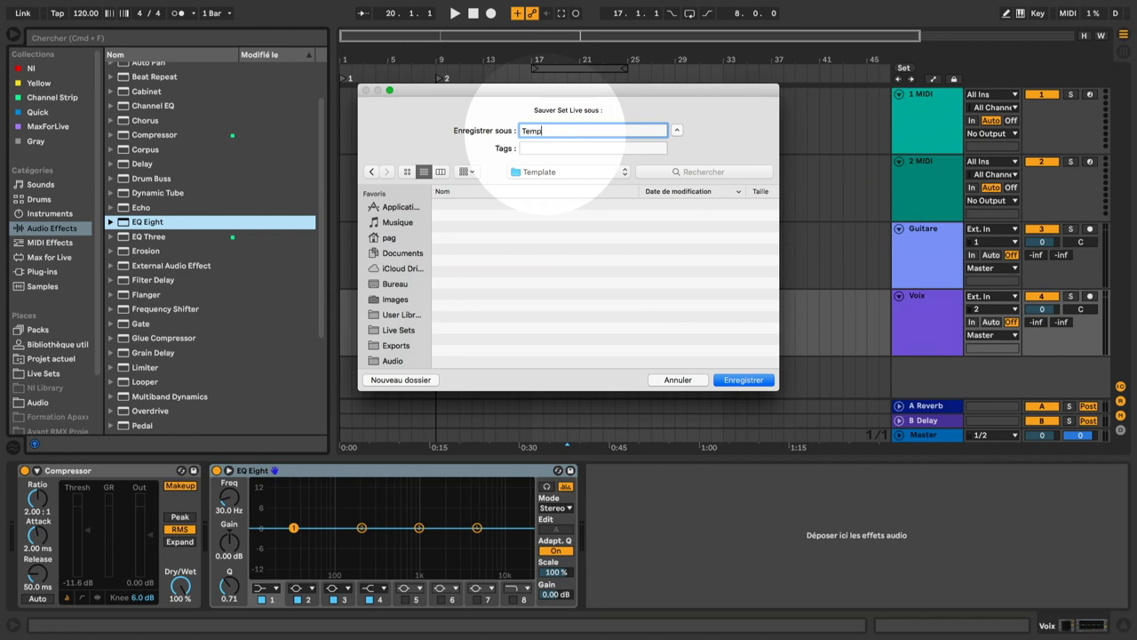
pyautogui.press('Return')
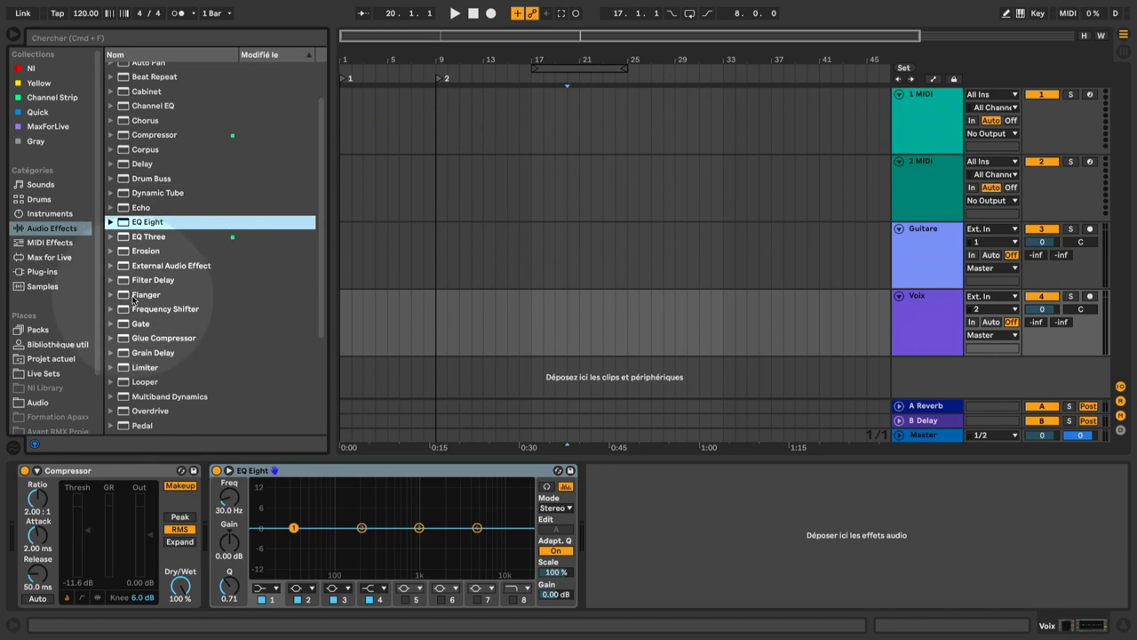
# Load the Template groupe.als set from the Template folder in the user library.
pyautogui.click(53, 344)
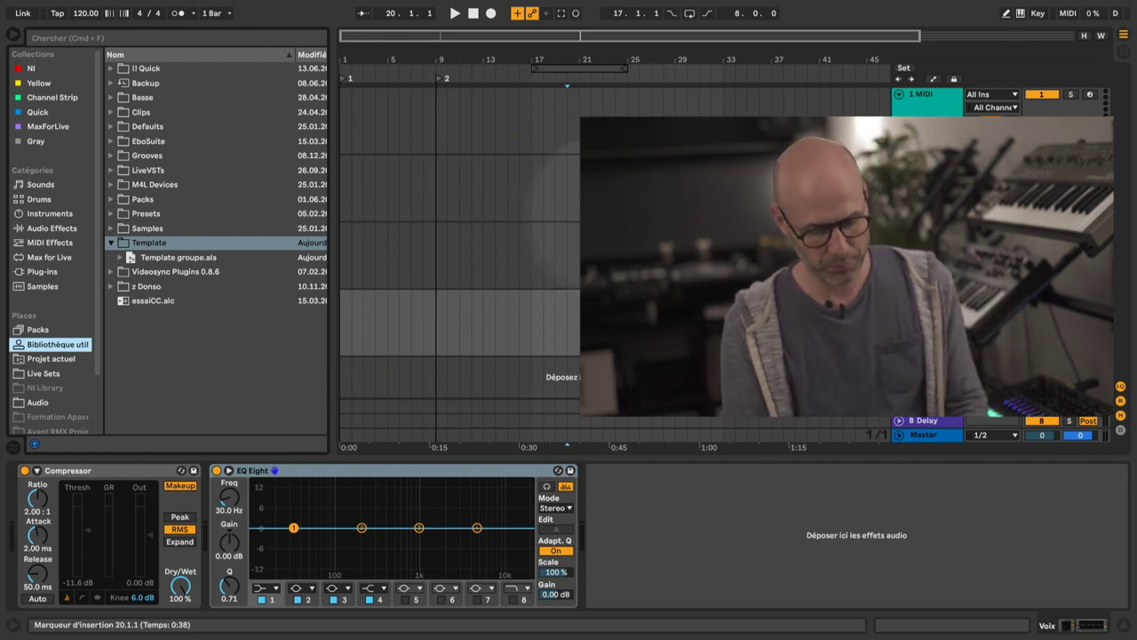
pyautogui.click(627, 190)
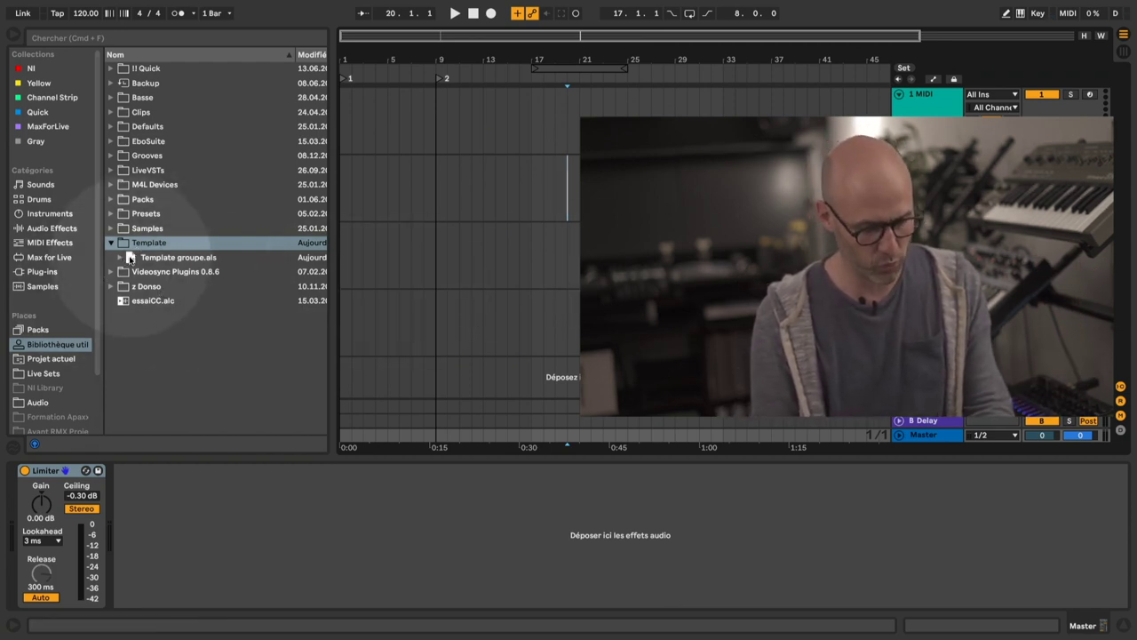
pyautogui.moveTo(130, 258); pyautogui.dragTo(606, 222)
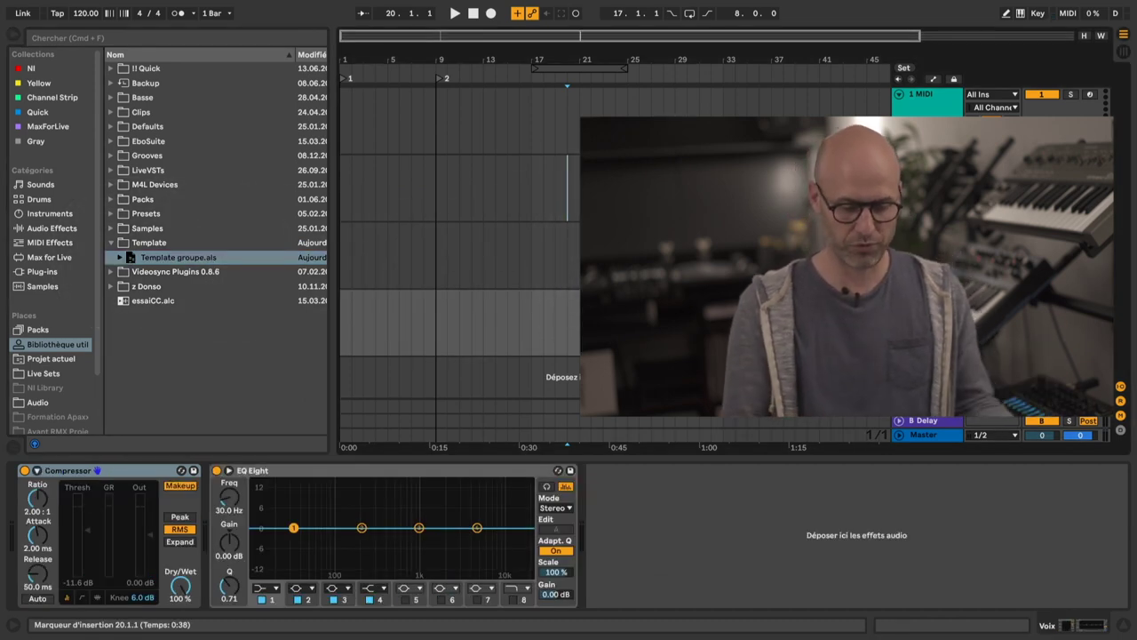